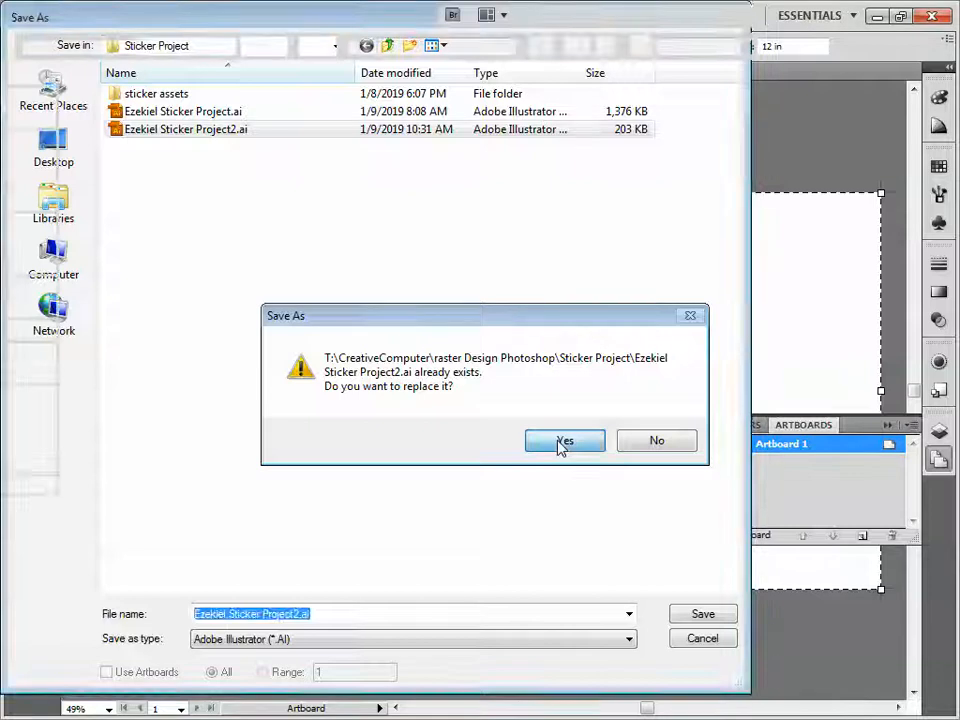
- Finish saving over the existing Ezekiel Sticker Project2.ai and maximize the document window
click(663, 137)
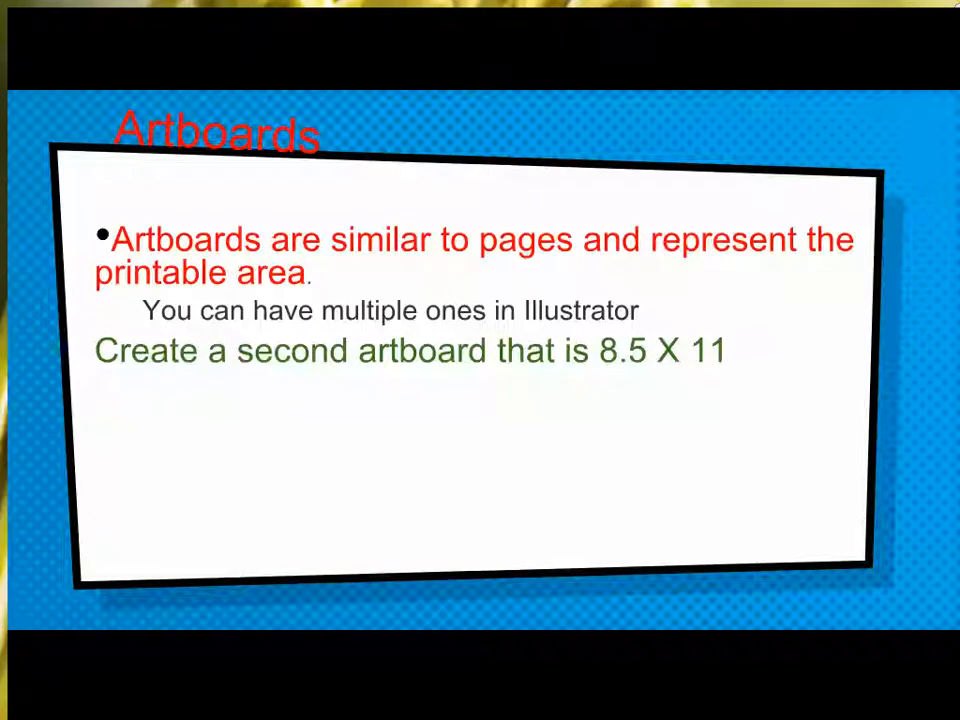
drag(959, 112, 189, 155)
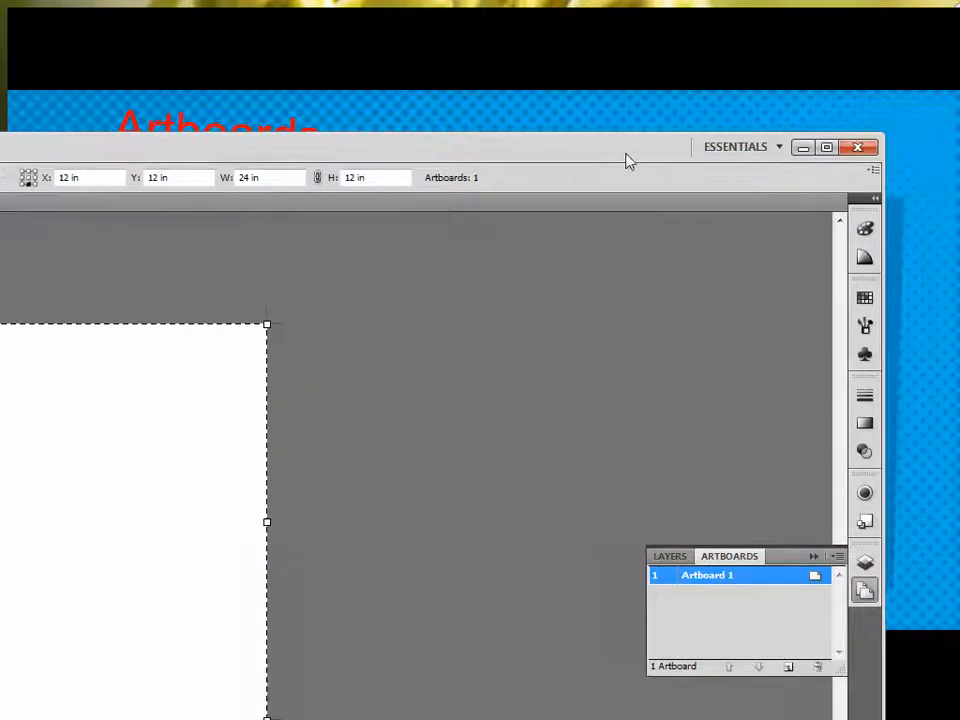
click(826, 149)
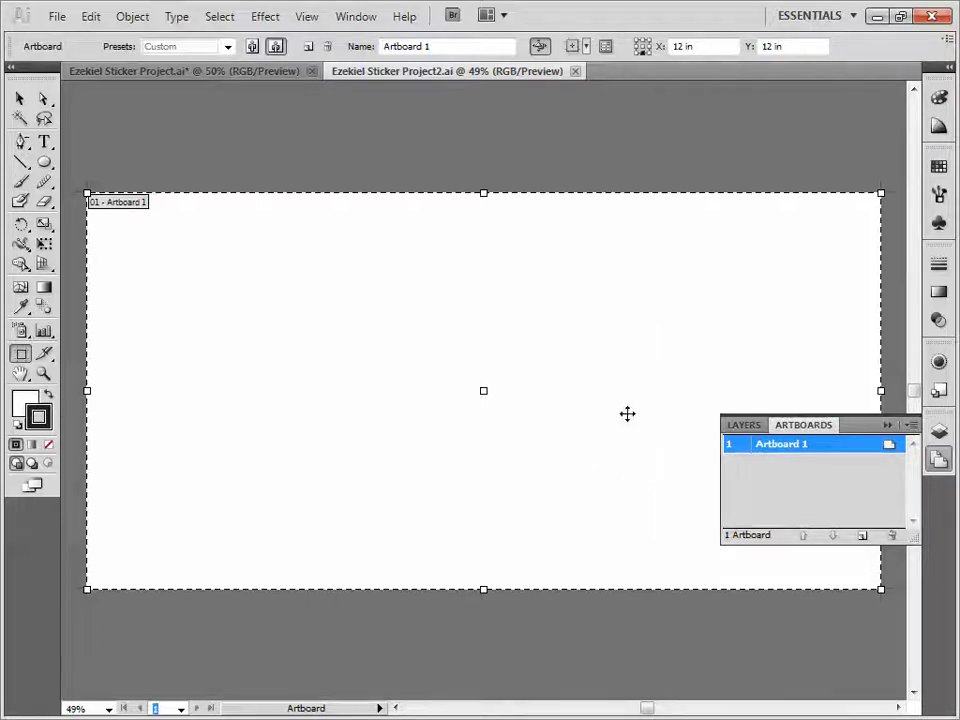
click(310, 17)
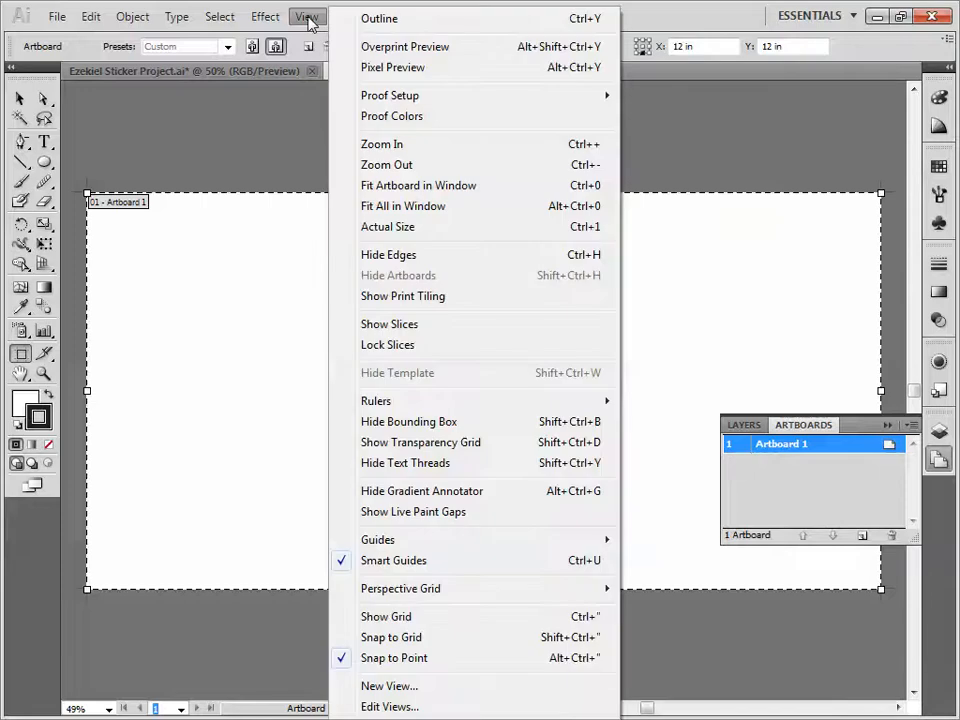
click(336, 22)
click(366, 17)
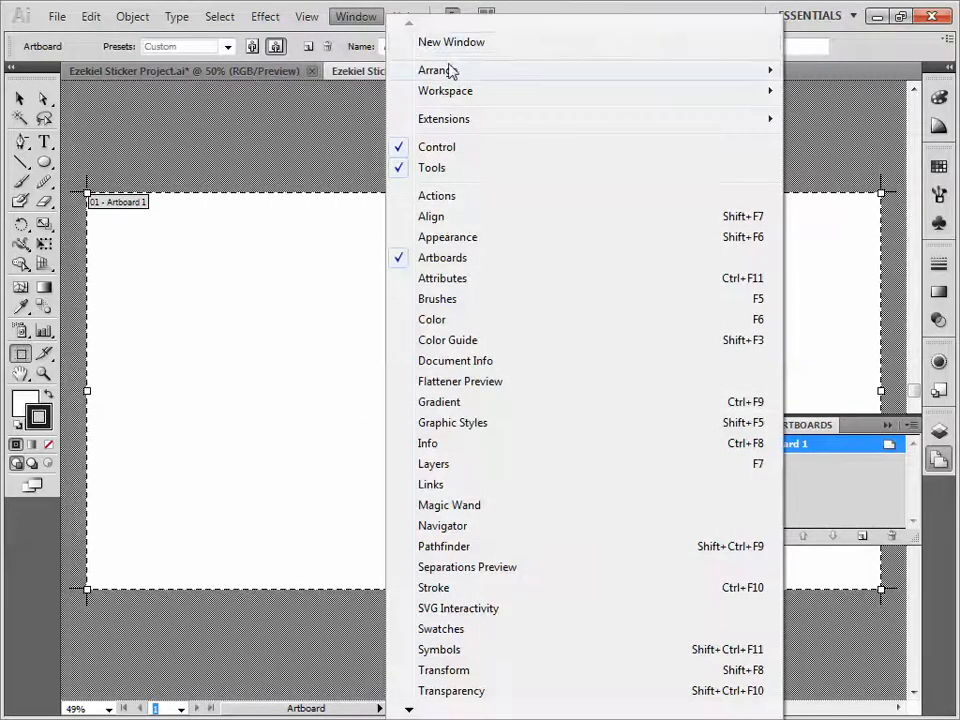
mouse_move(455, 92)
click(276, 112)
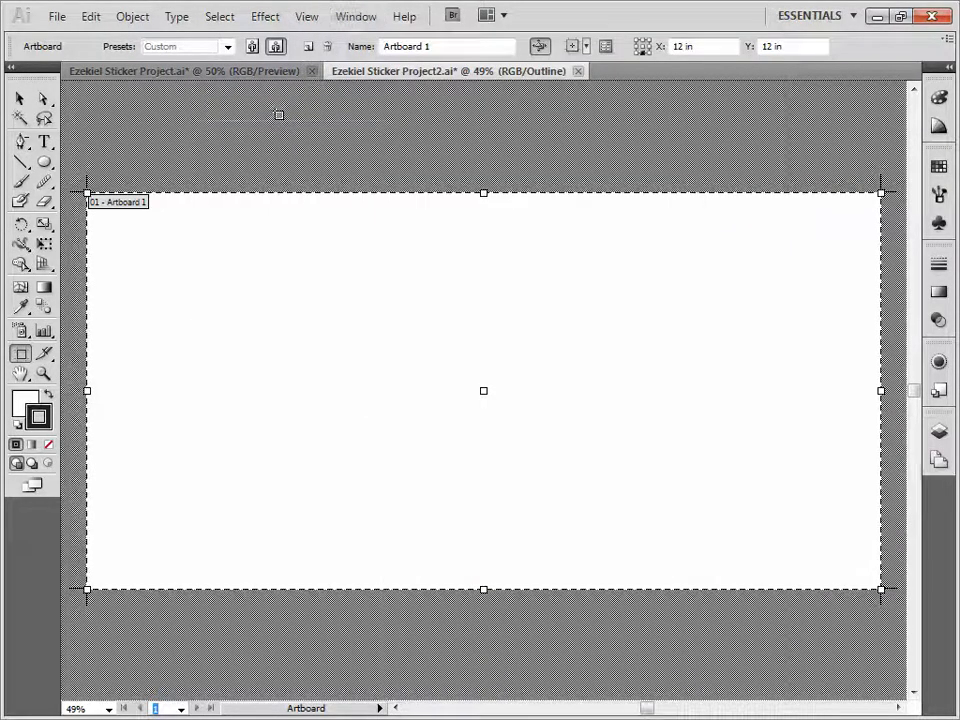
- Add a second artboard to the sticker document beside Artboard 1
click(938, 431)
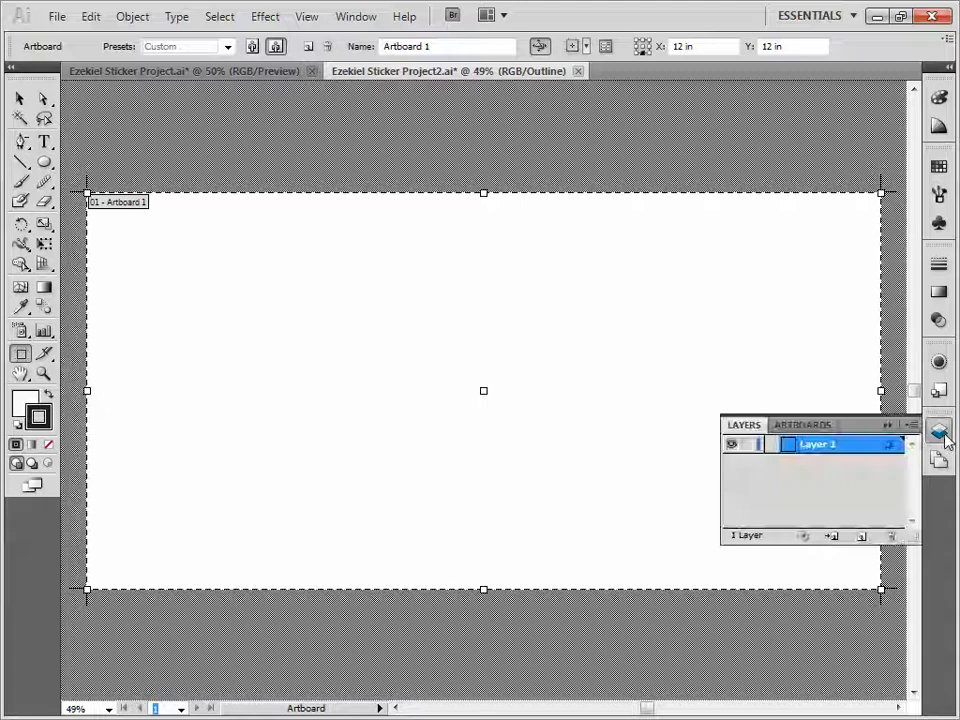
click(810, 425)
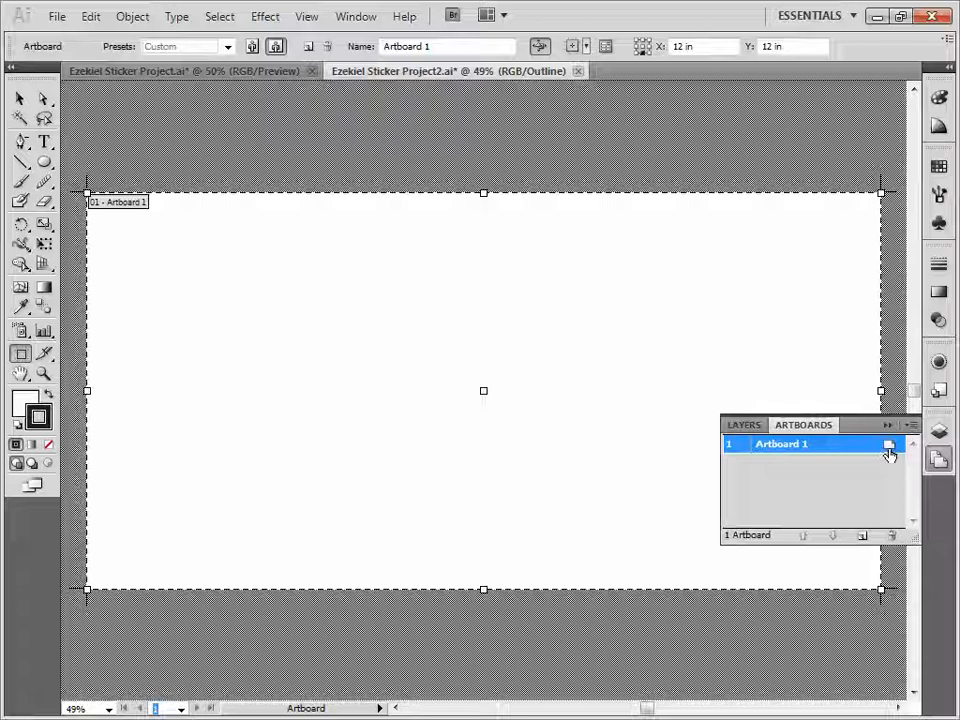
click(862, 537)
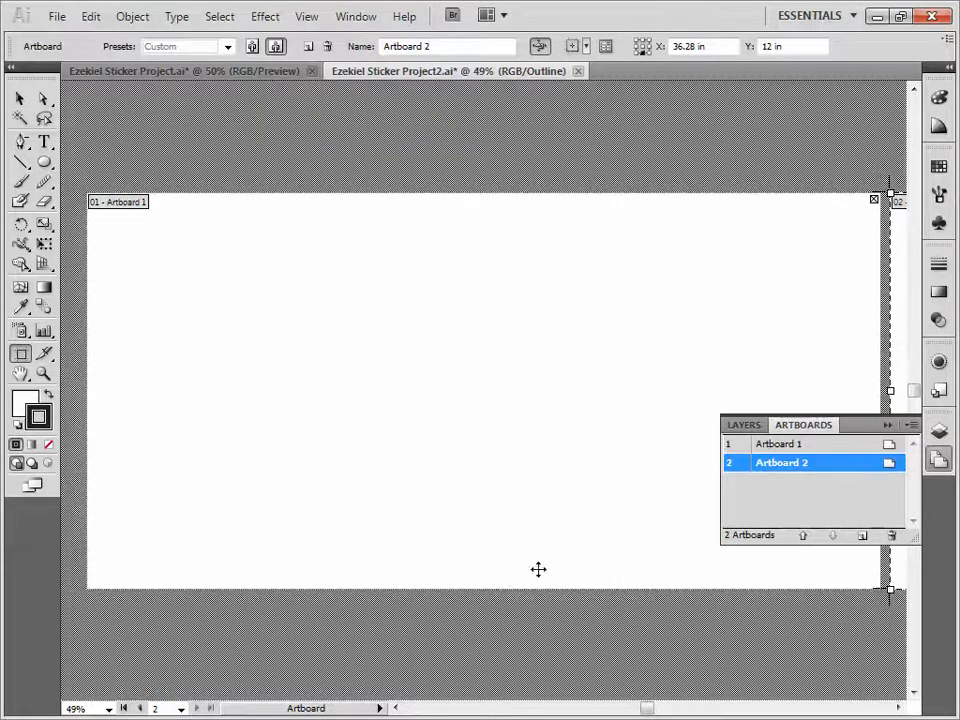
click(75, 708)
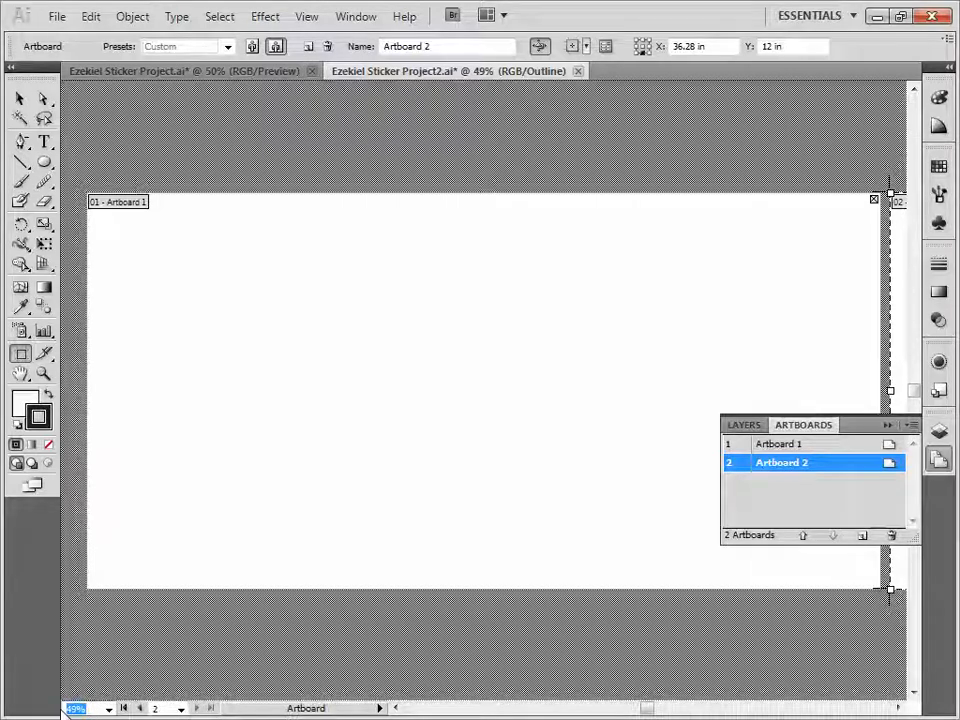
text(20)
key(Return)
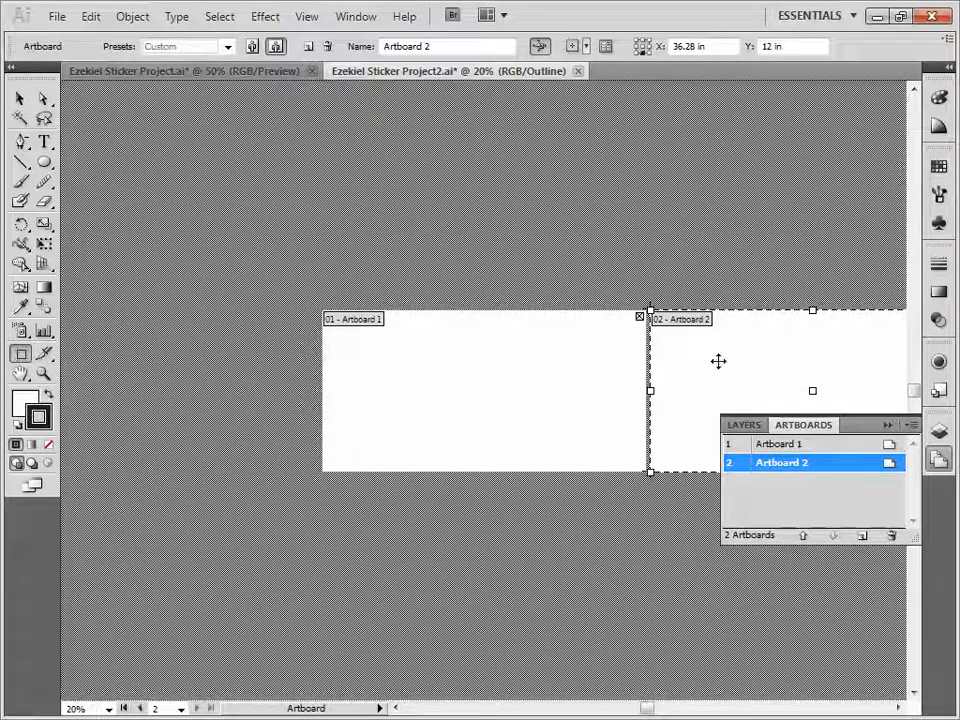
- Resize Artboard 2 to 8.5 in wide and 11 in high in its artboard options
click(606, 47)
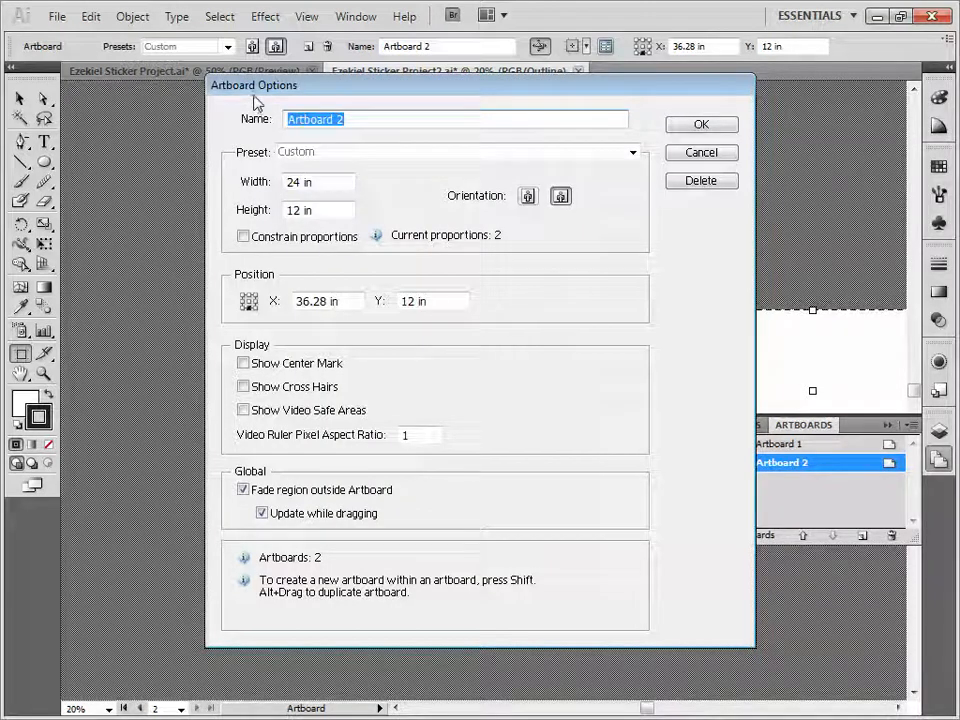
click(316, 182)
drag(316, 182, 251, 190)
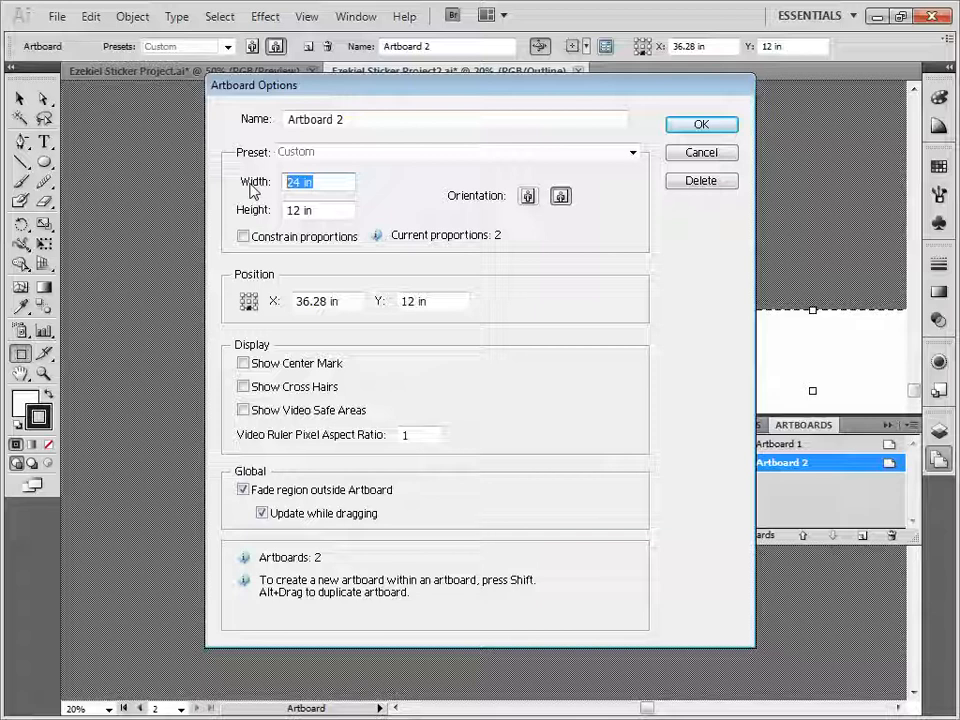
text(8.5)
key(Tab)
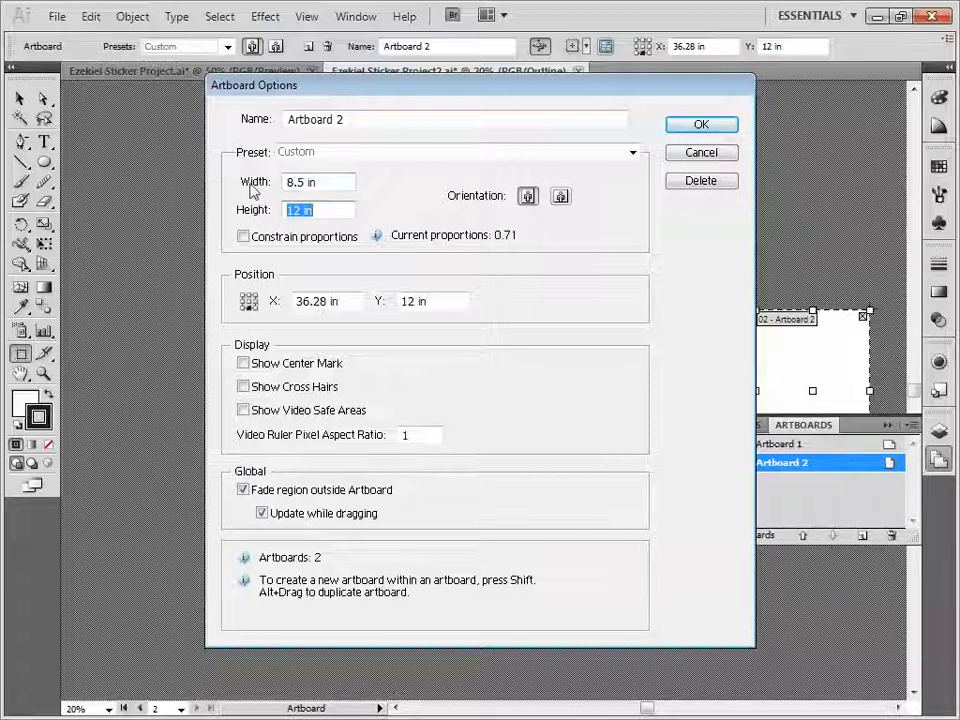
text(11)
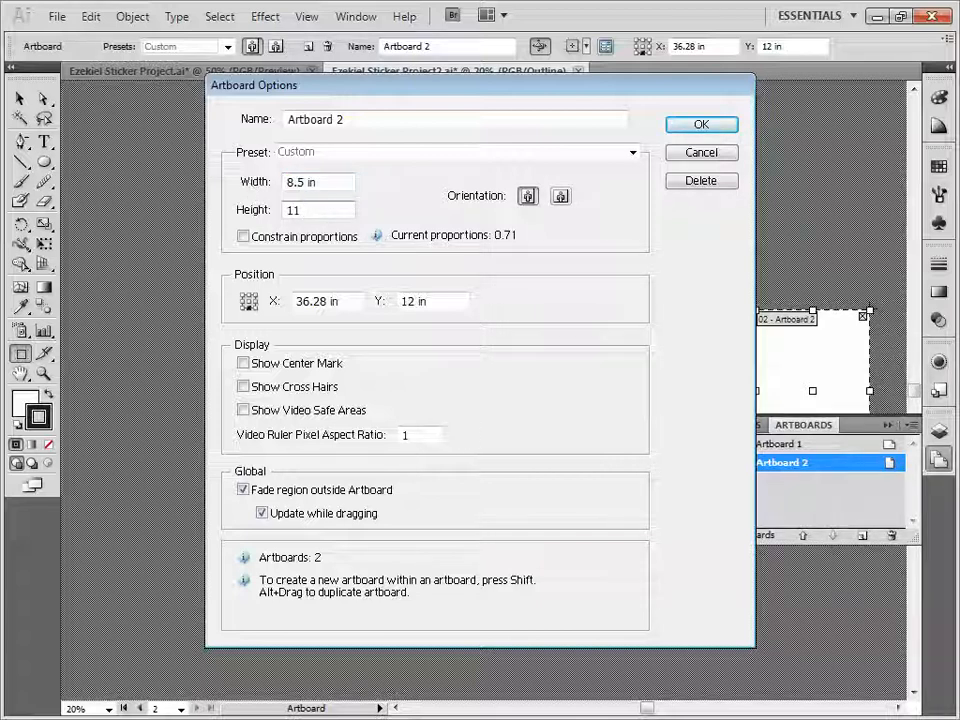
click(690, 126)
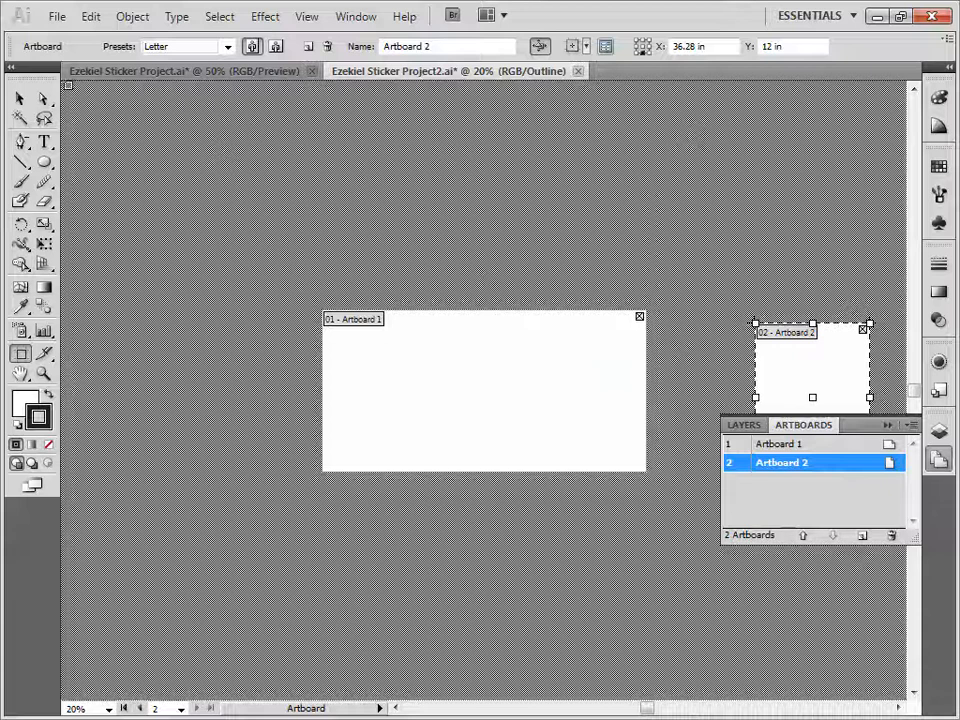
- Move Artboard 2 over Artboard 1 so their upper-left corners coincide, and leave artboard editing
click(20, 98)
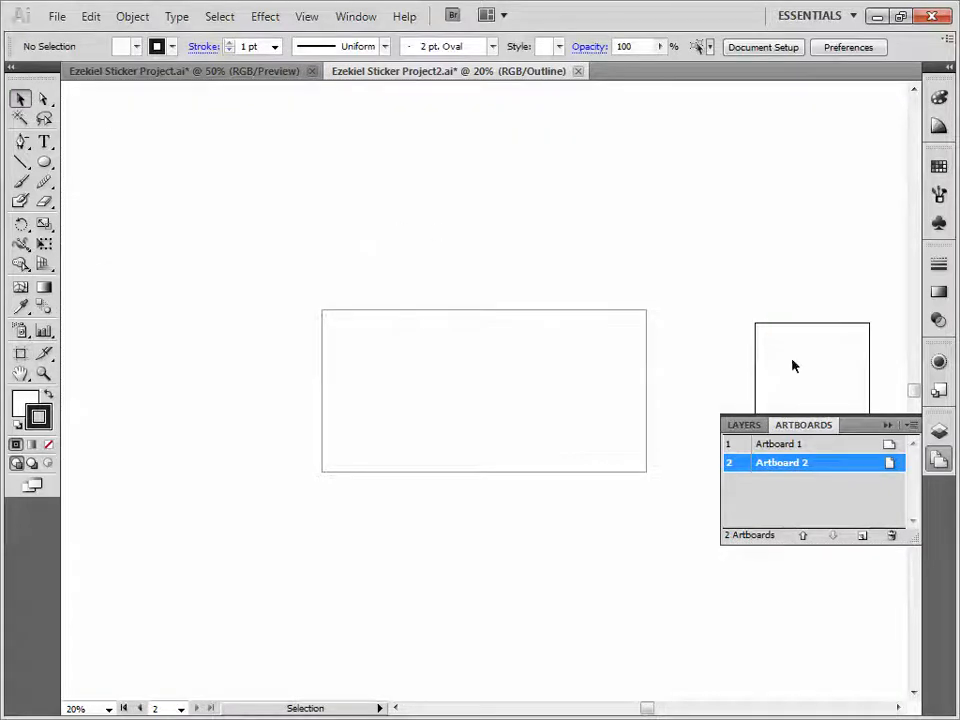
click(756, 47)
click(604, 136)
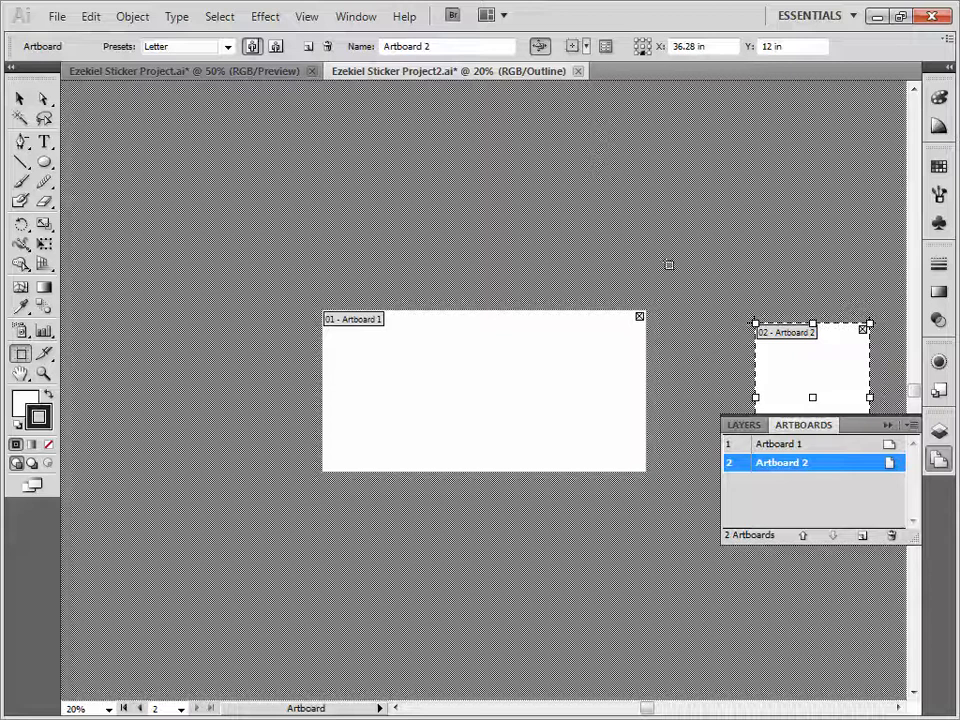
drag(785, 363, 366, 352)
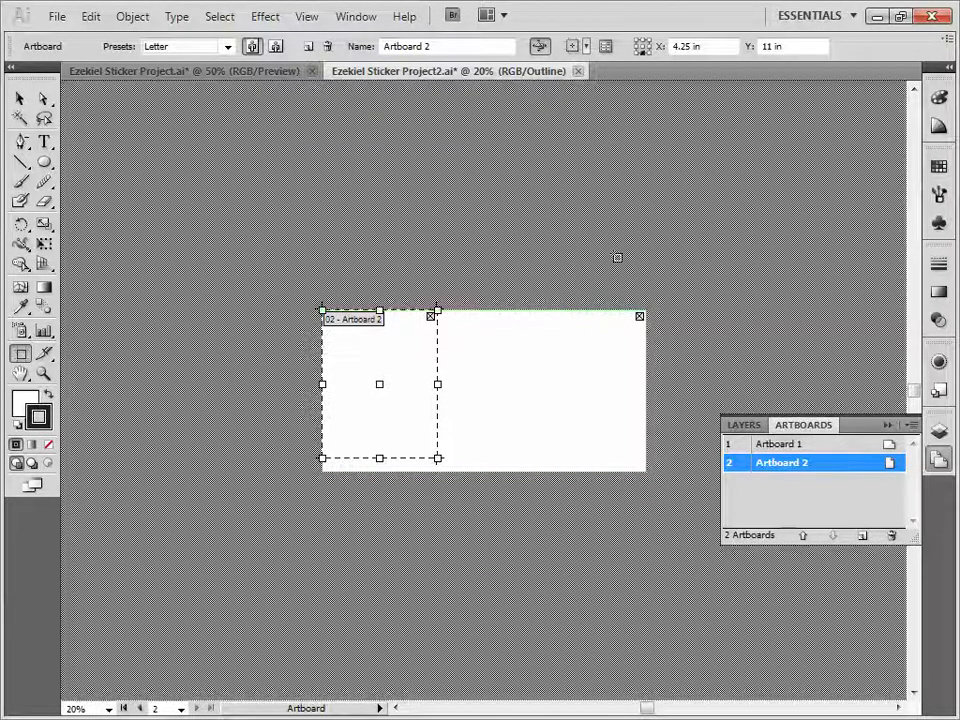
click(25, 102)
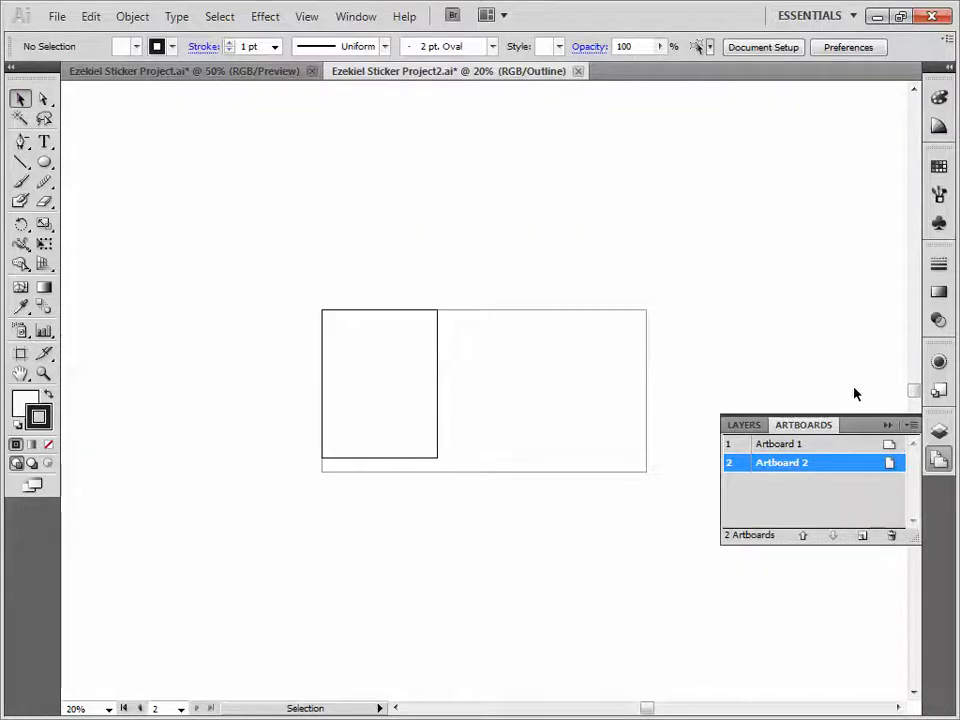
- Switch the active artboard to Artboard 1 and back to Artboard 2
click(890, 447)
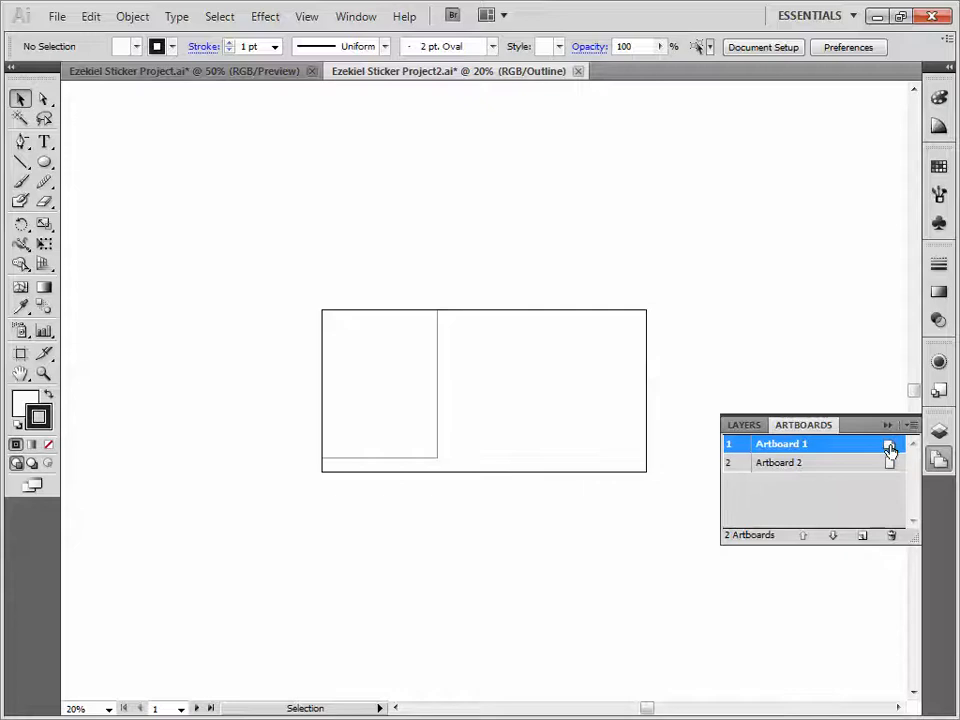
click(890, 464)
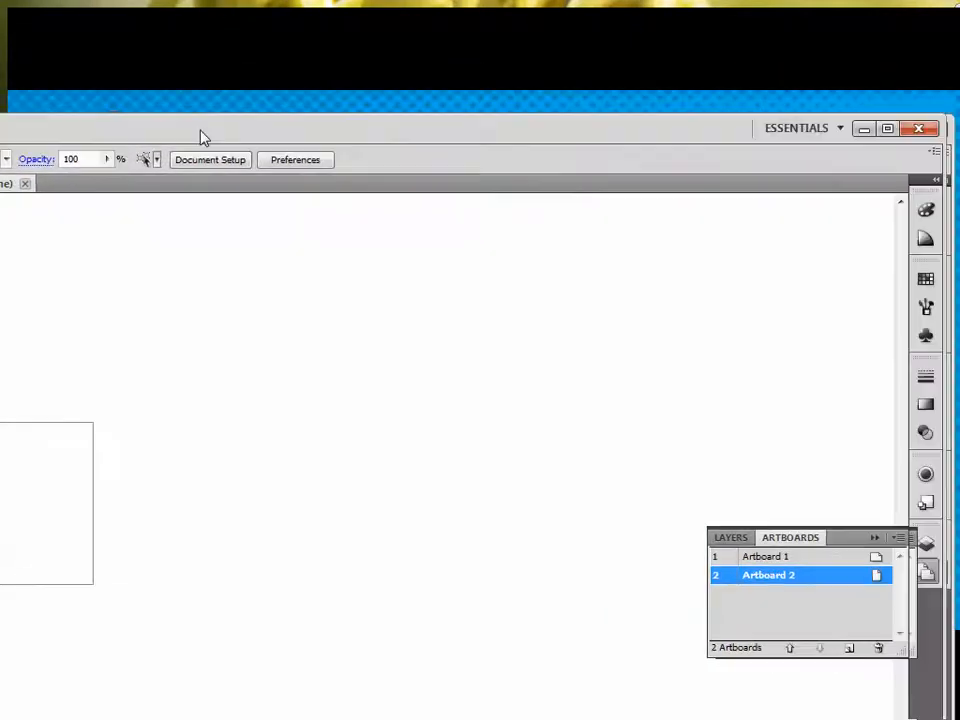
click(887, 128)
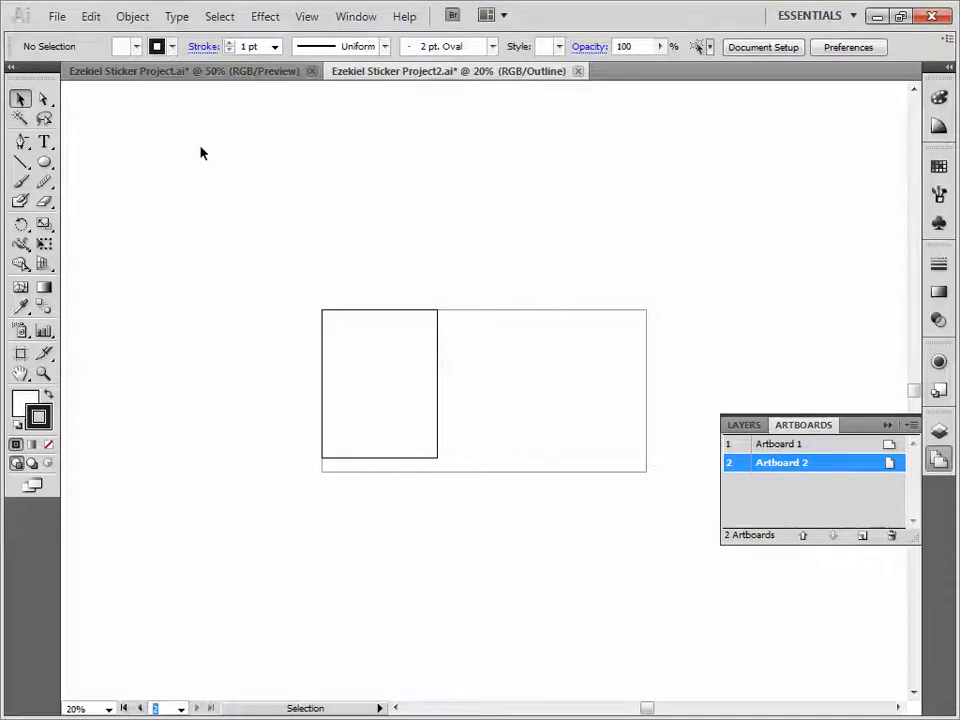
- Place Ezekiel Sticker2.psd as a linked image and move it to Artboard 2, aligned with its left edge
click(60, 18)
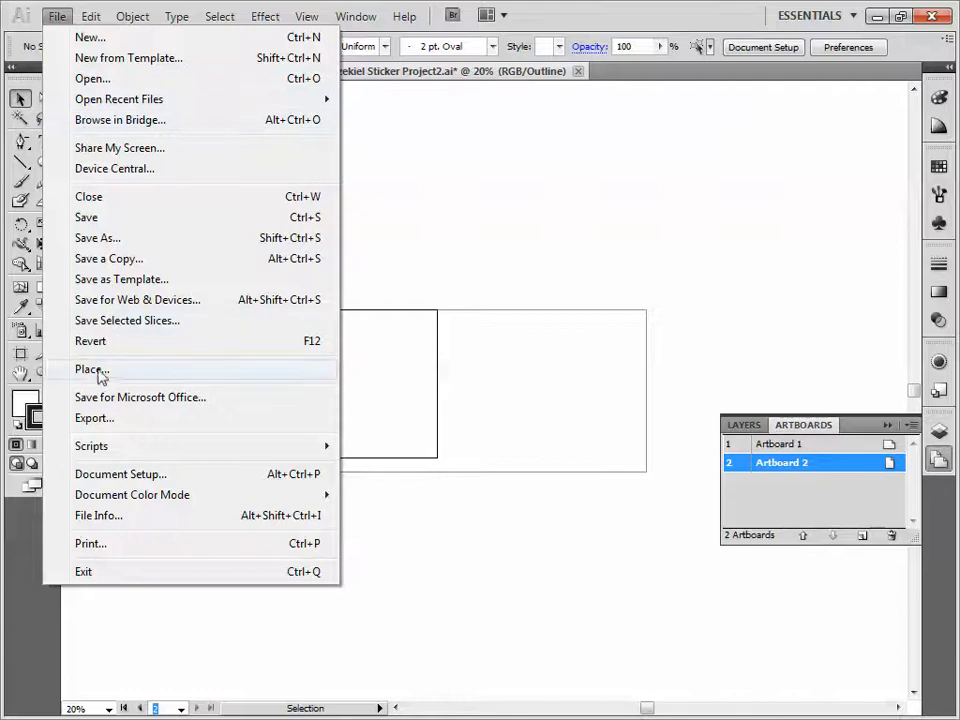
click(92, 370)
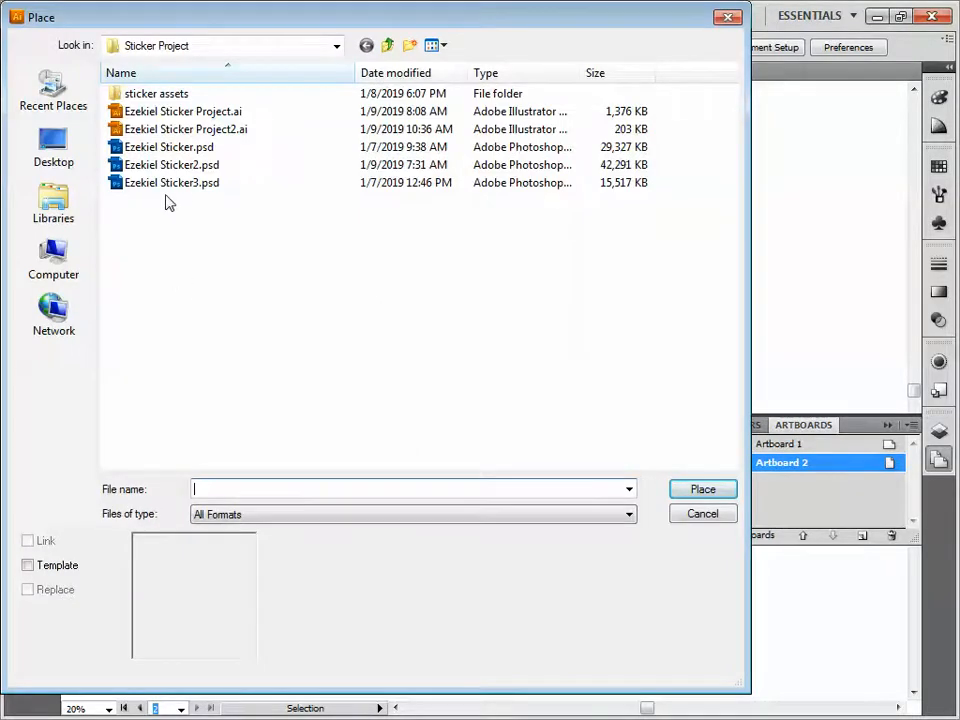
double_click(155, 170)
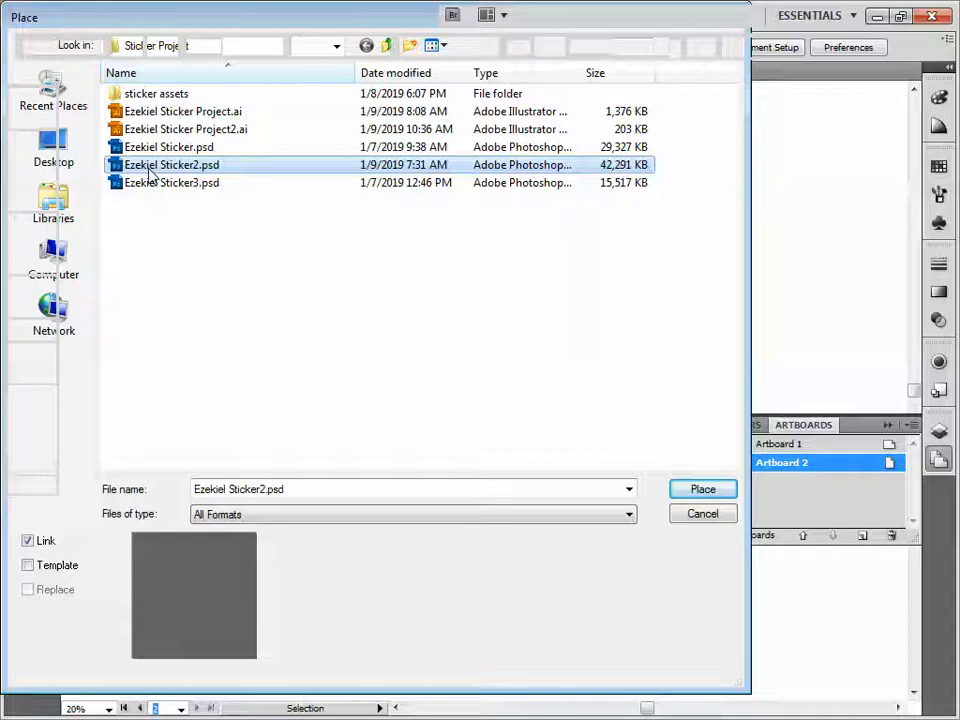
click(701, 492)
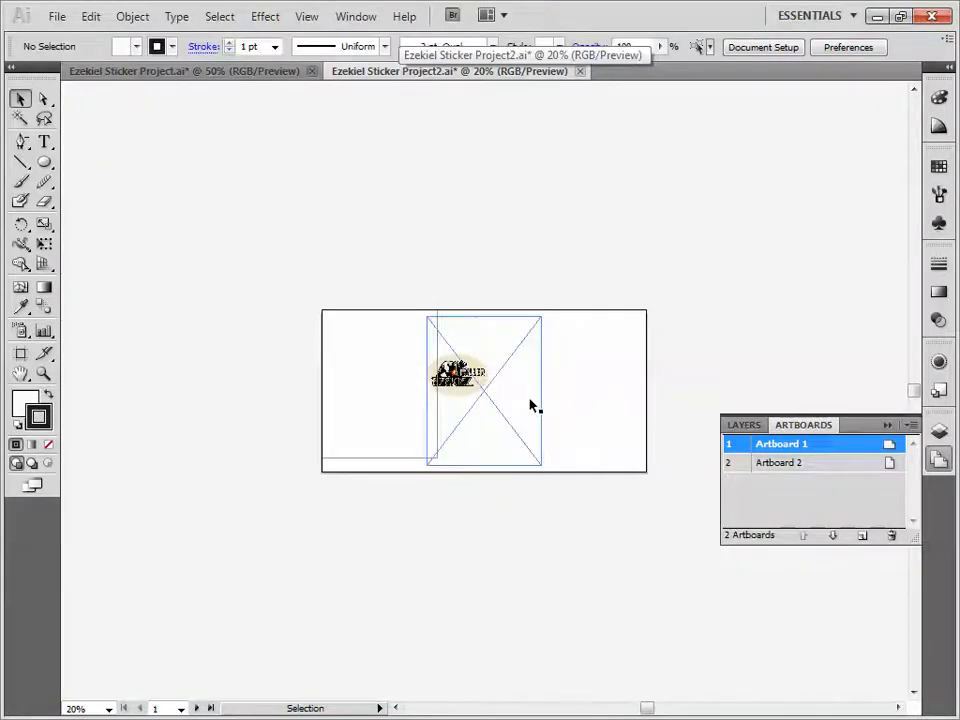
drag(531, 405, 447, 409)
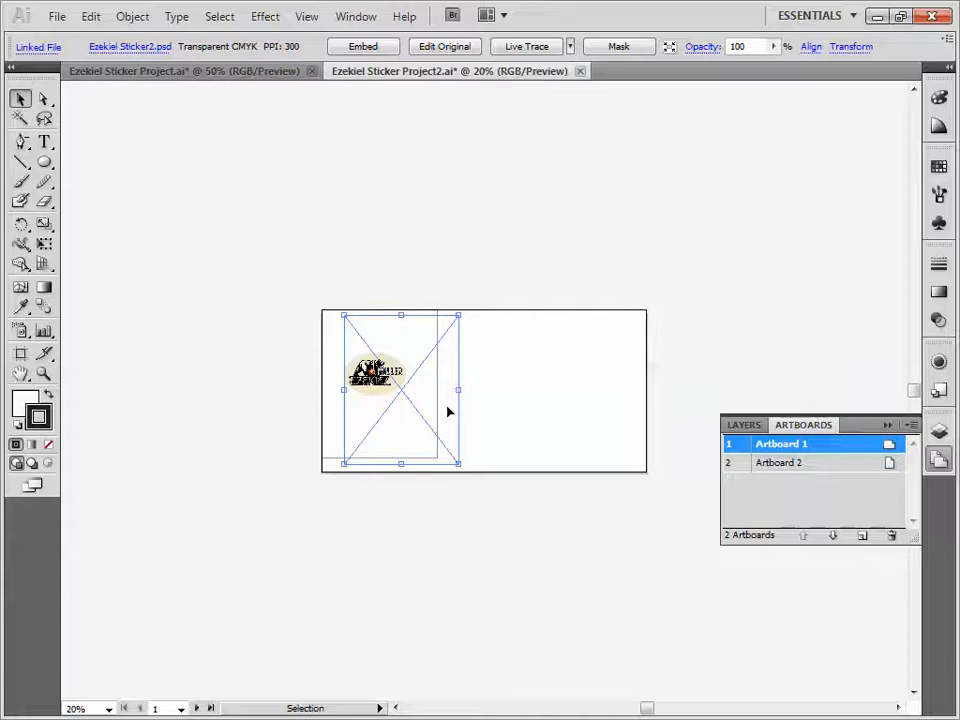
drag(417, 371, 398, 344)
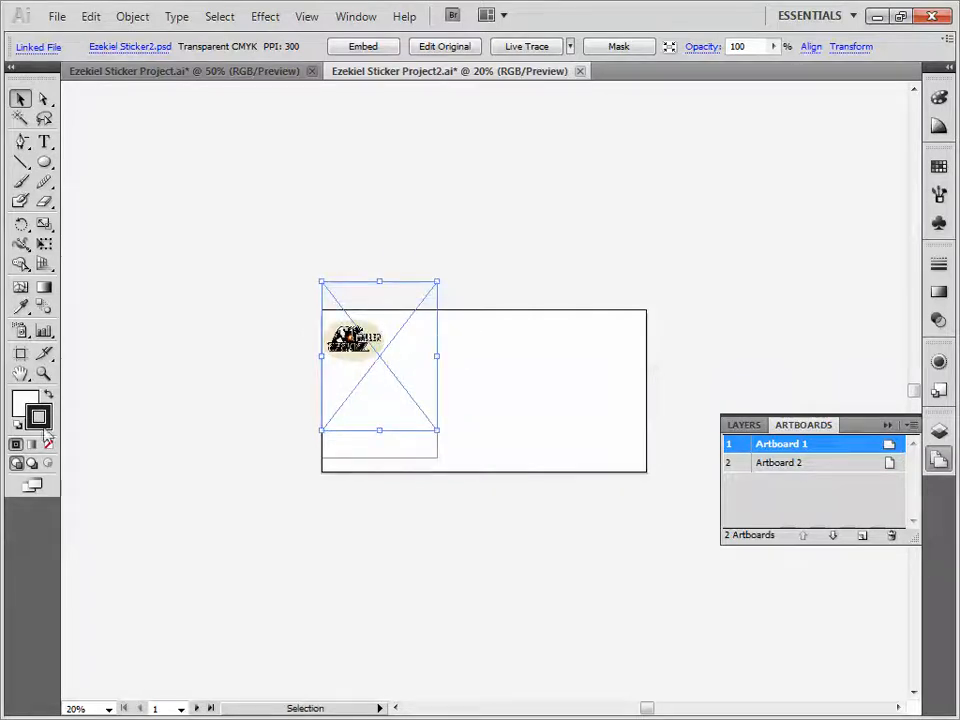
- Shift the placed image slightly right and up so the oval logo sits just inside the artboard's upper-left corner
key(z)
click(414, 405)
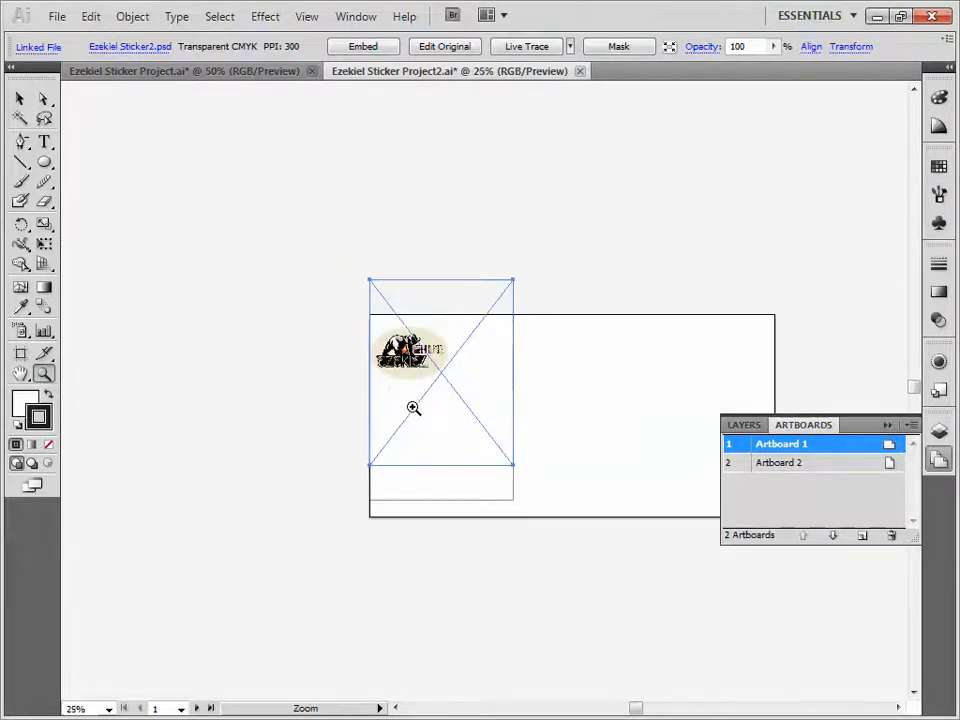
click(484, 431)
click(499, 394)
click(501, 357)
scroll(501, 357, up, 3)
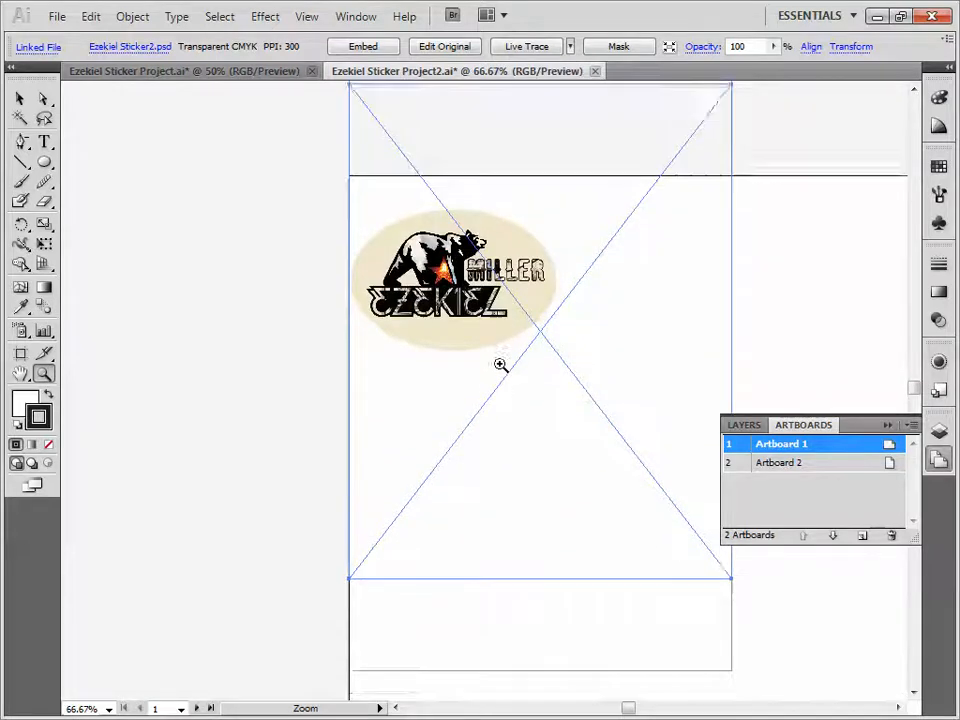
scroll(441, 388, up, 1)
click(20, 98)
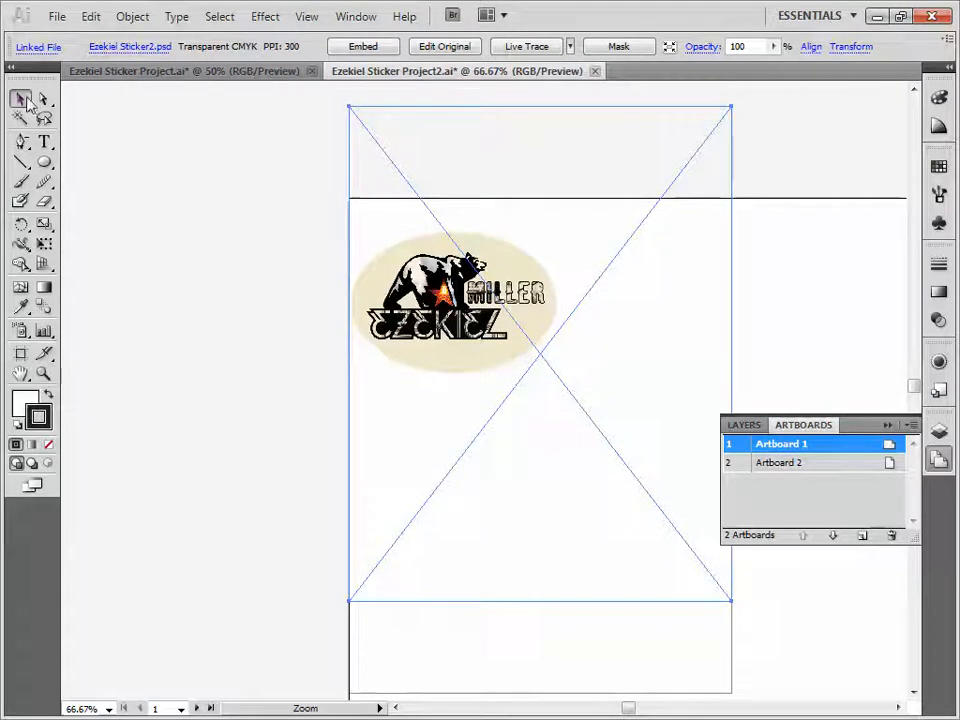
drag(581, 349, 612, 340)
- Move the placed image 0 in horizontally and 0.1667 in vertically with the Move command, and deselect it
key(Return)
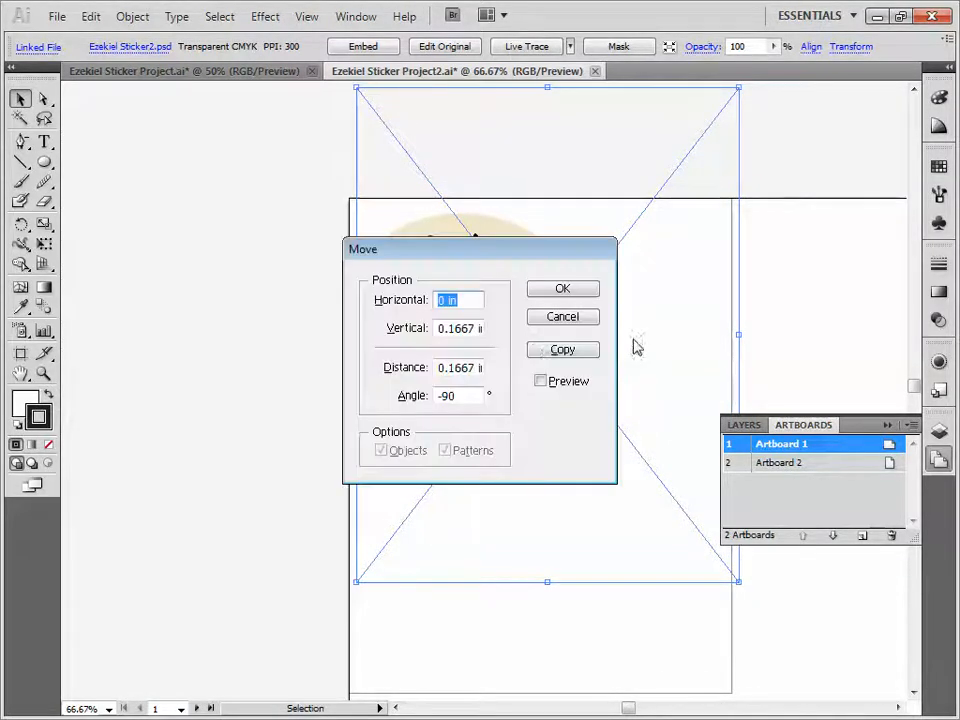
click(550, 291)
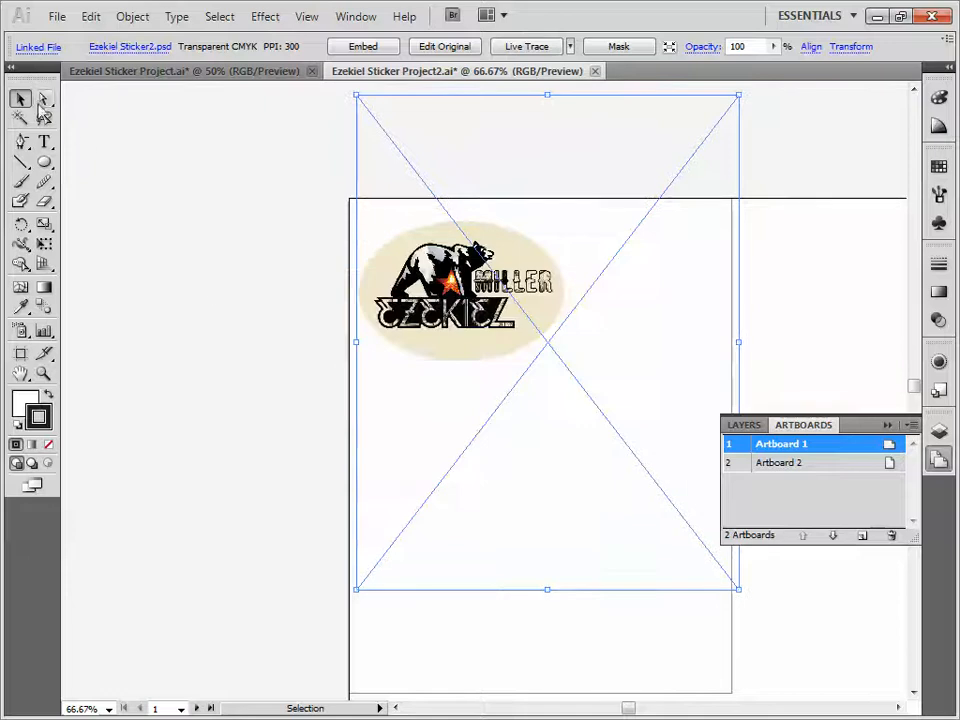
click(138, 157)
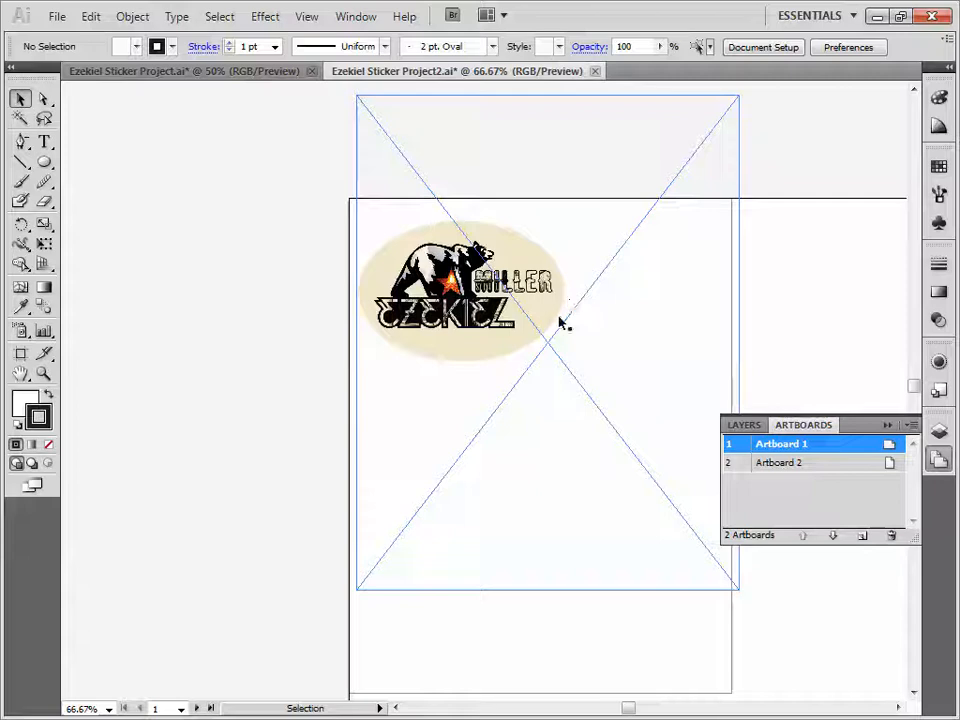
- Lock Layer 1 containing the placed image and add a new layer above it
click(750, 427)
click(748, 444)
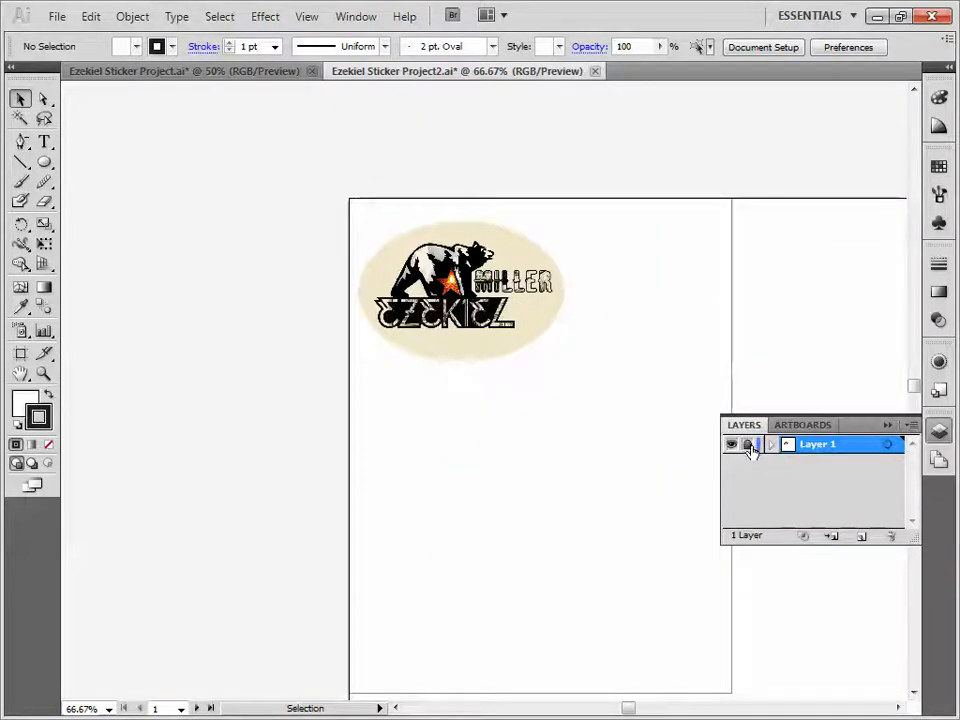
click(860, 537)
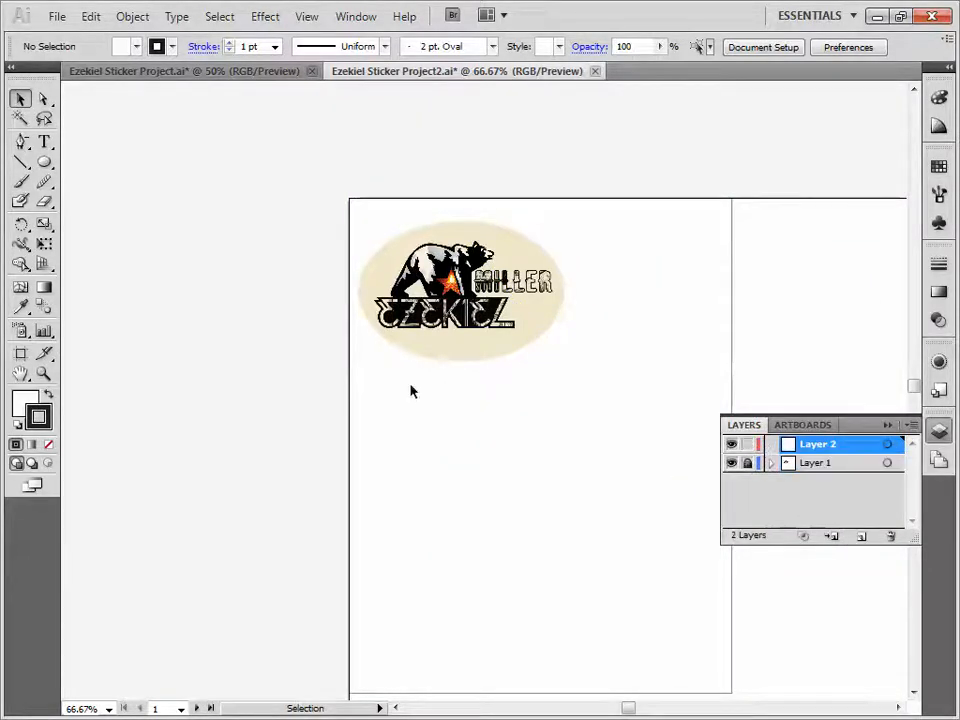
- Trace an outline around the logo with the Pen tool, starting beside the lettering's last letter and running along its underside
click(43, 374)
click(489, 343)
click(489, 343)
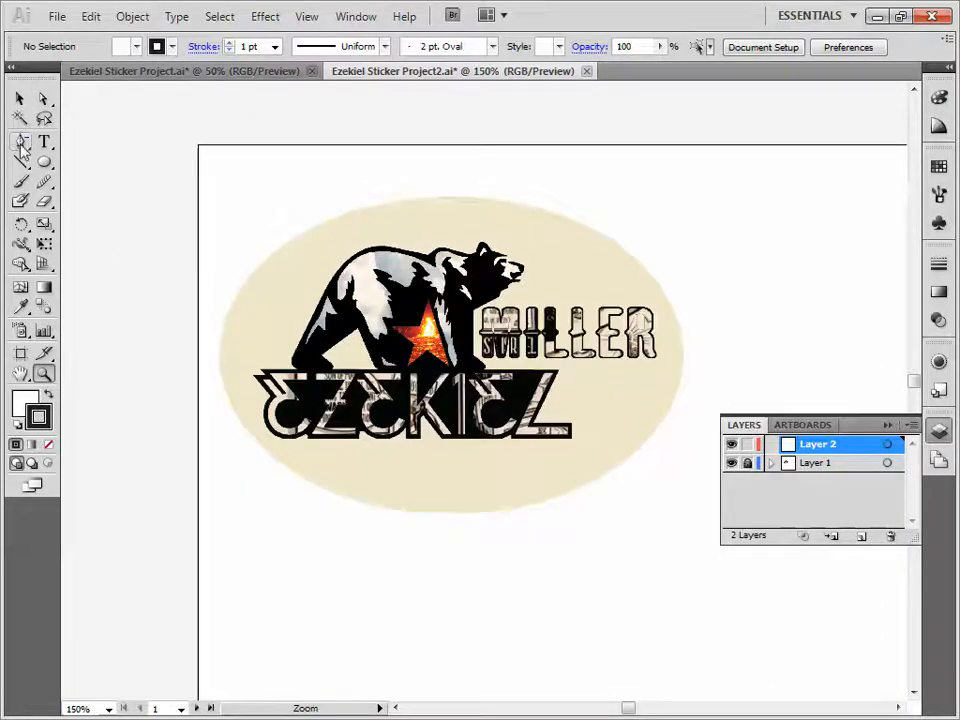
drag(22, 145, 70, 144)
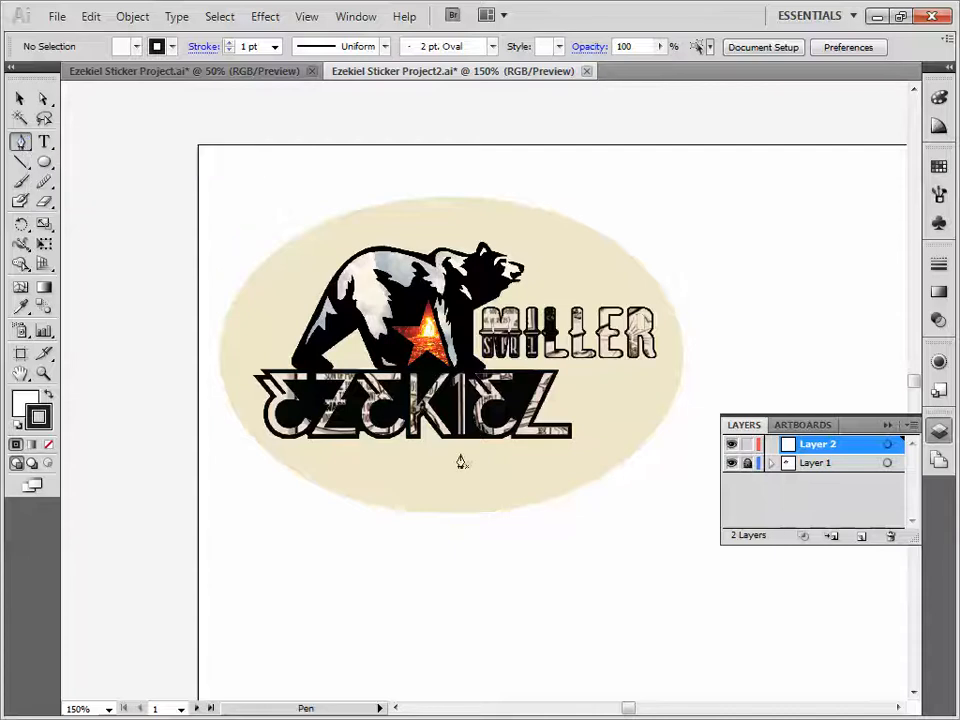
click(571, 374)
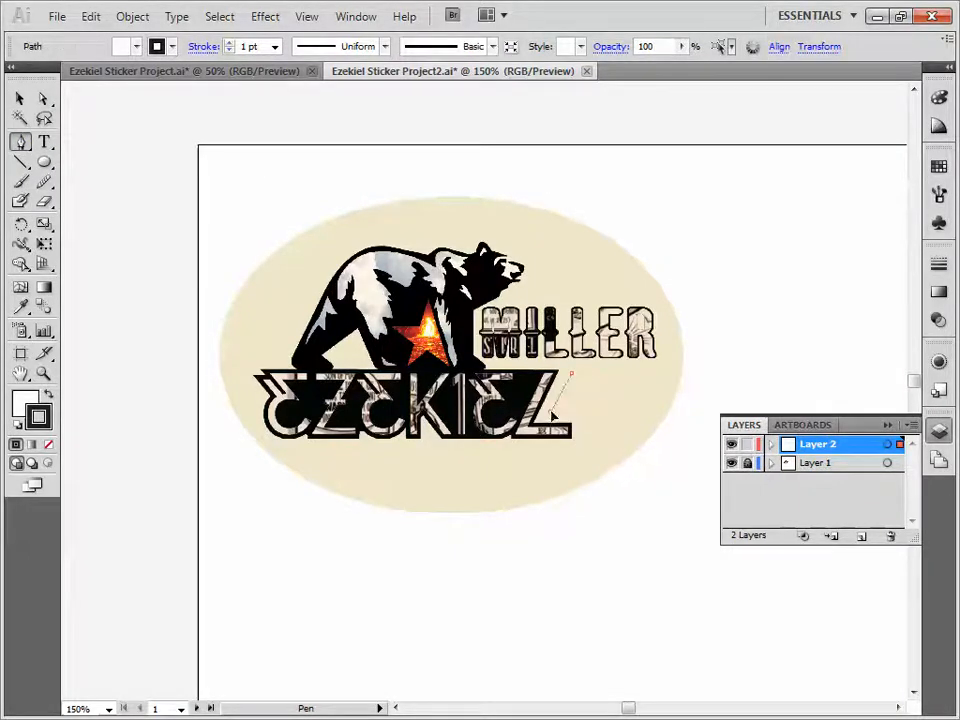
click(552, 411)
click(580, 410)
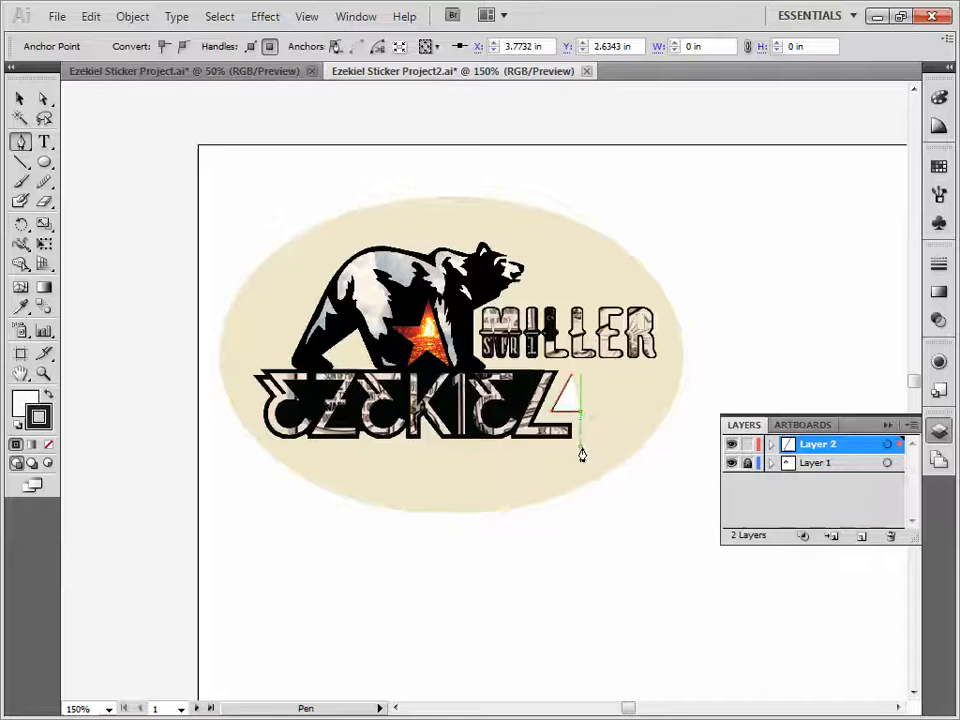
click(581, 448)
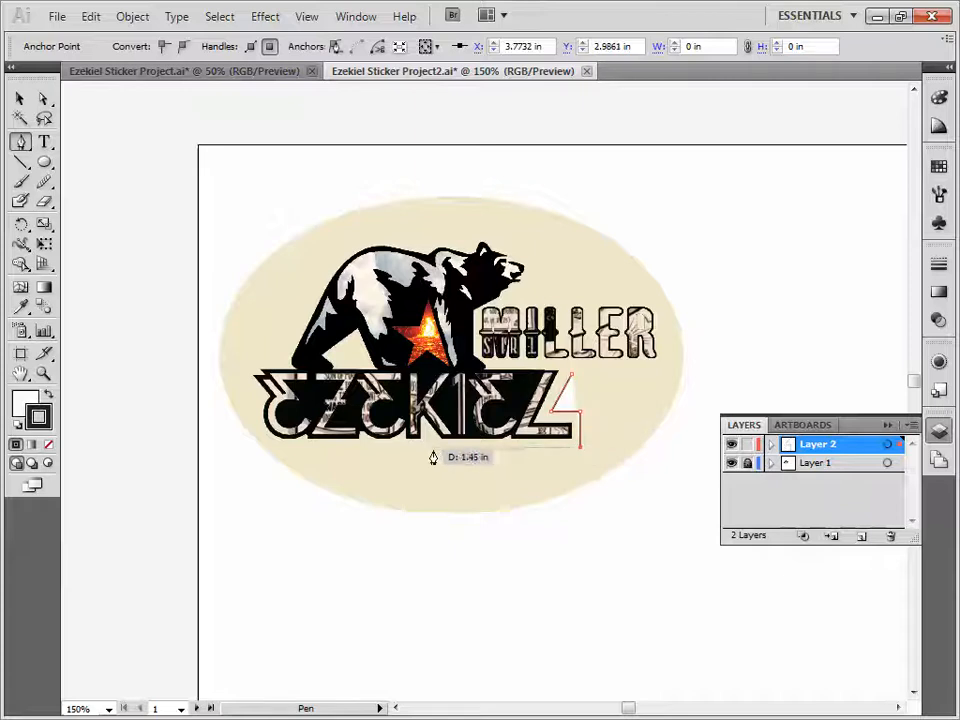
click(281, 451)
- Set the fill of the traced outline to None so the artwork shows through
click(938, 98)
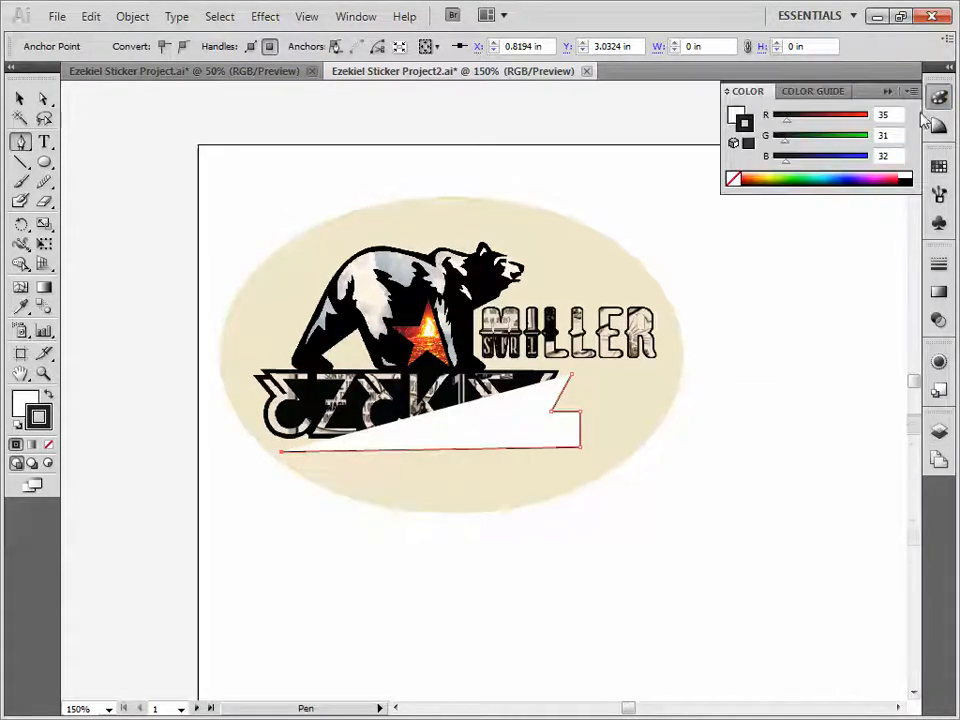
click(736, 116)
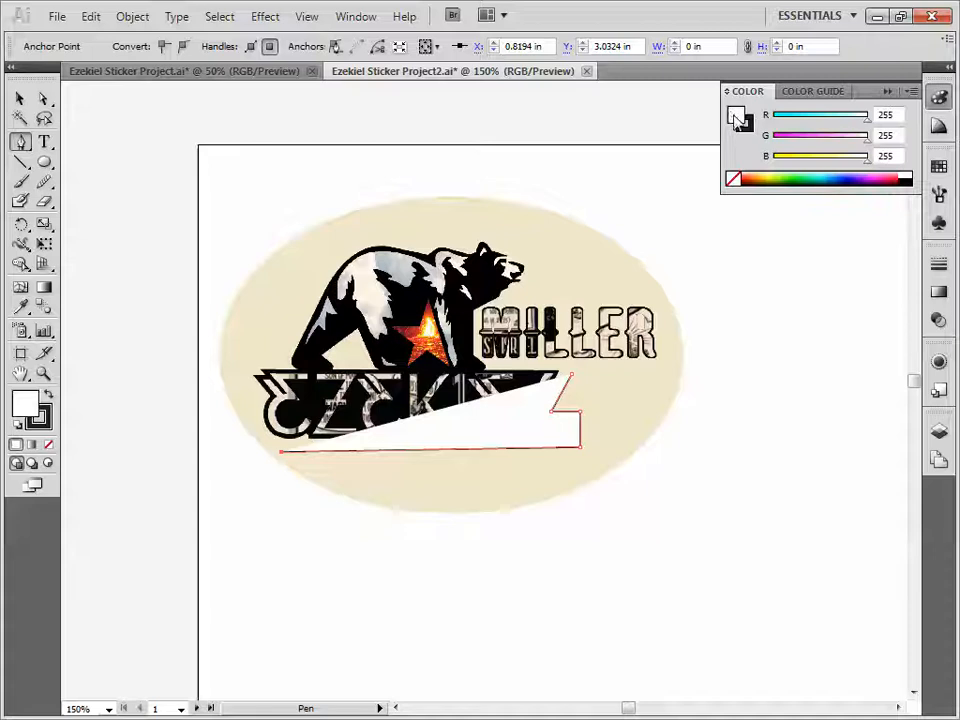
click(733, 178)
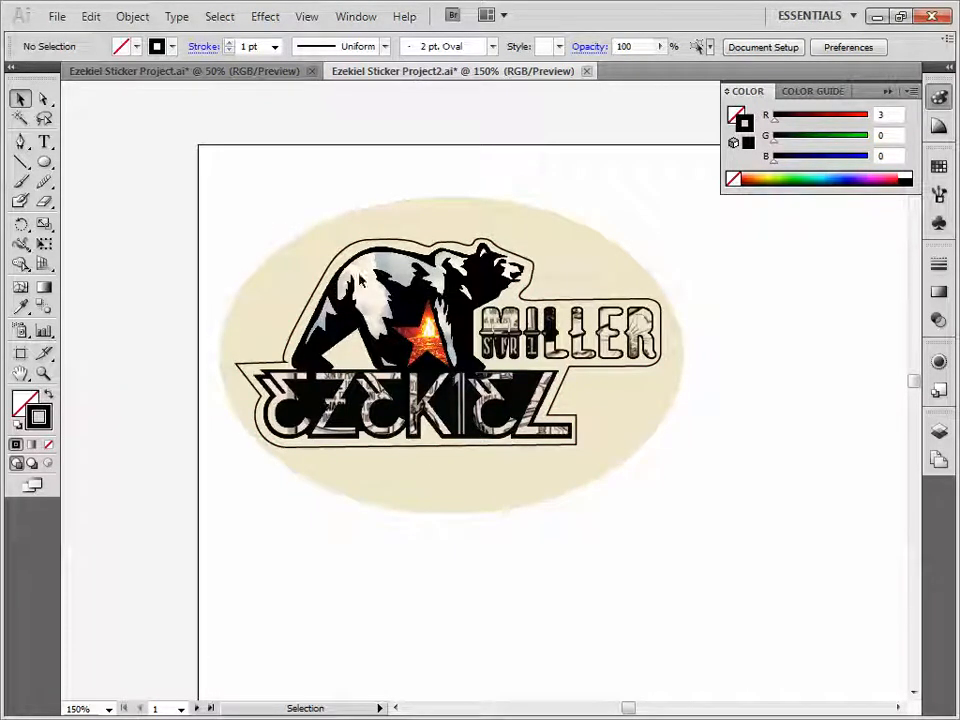
- Change the stroke color of the logo outline to pure red, R 255, G 0, B 0
click(398, 240)
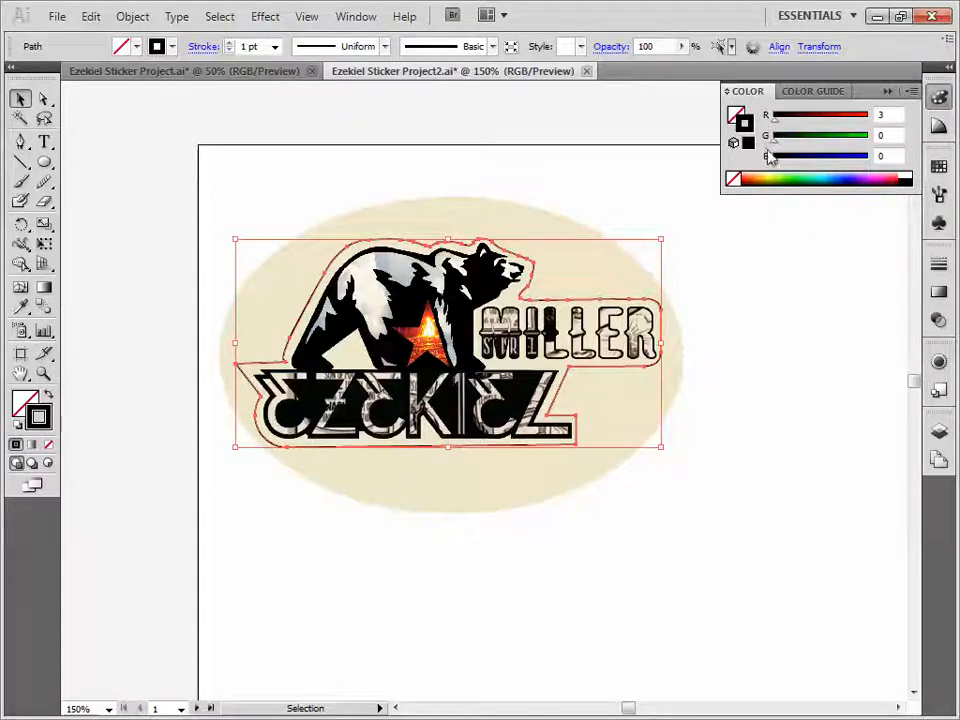
click(910, 95)
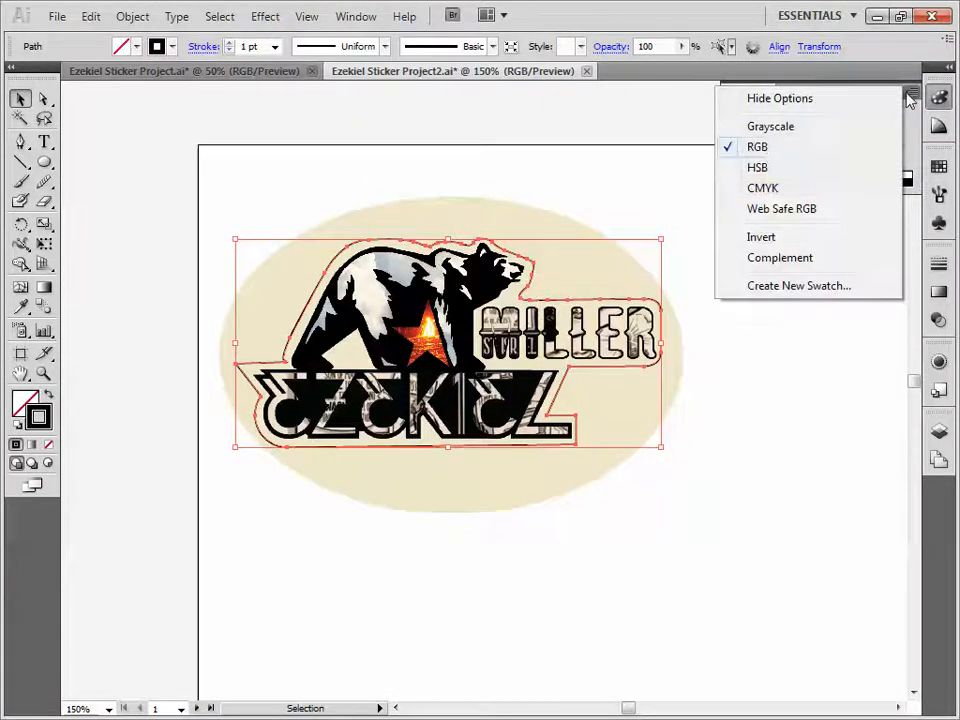
click(776, 146)
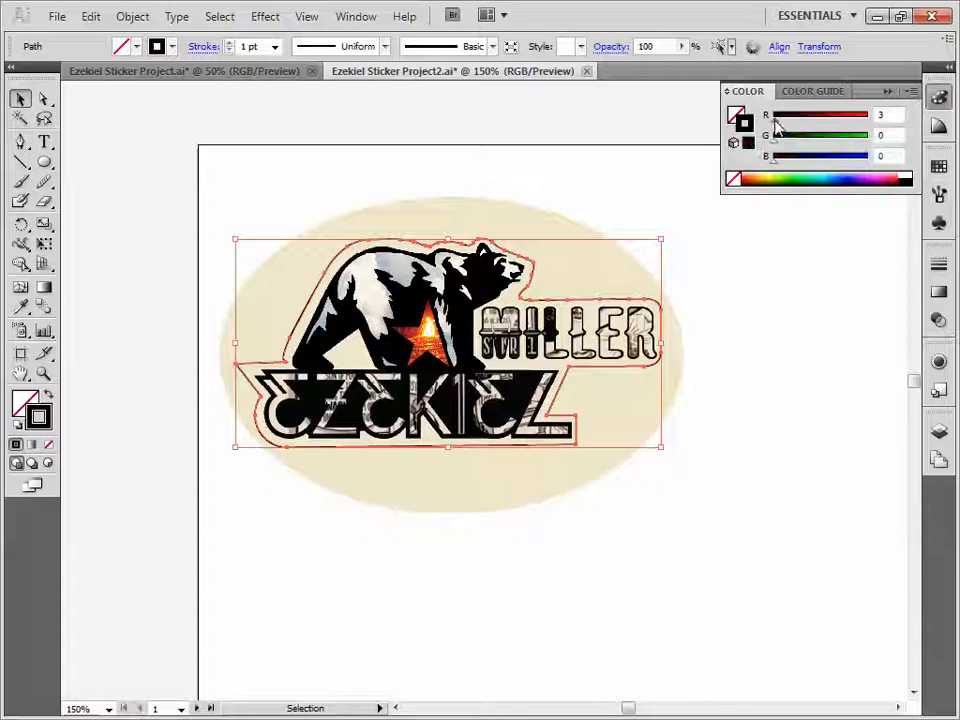
drag(776, 120, 878, 124)
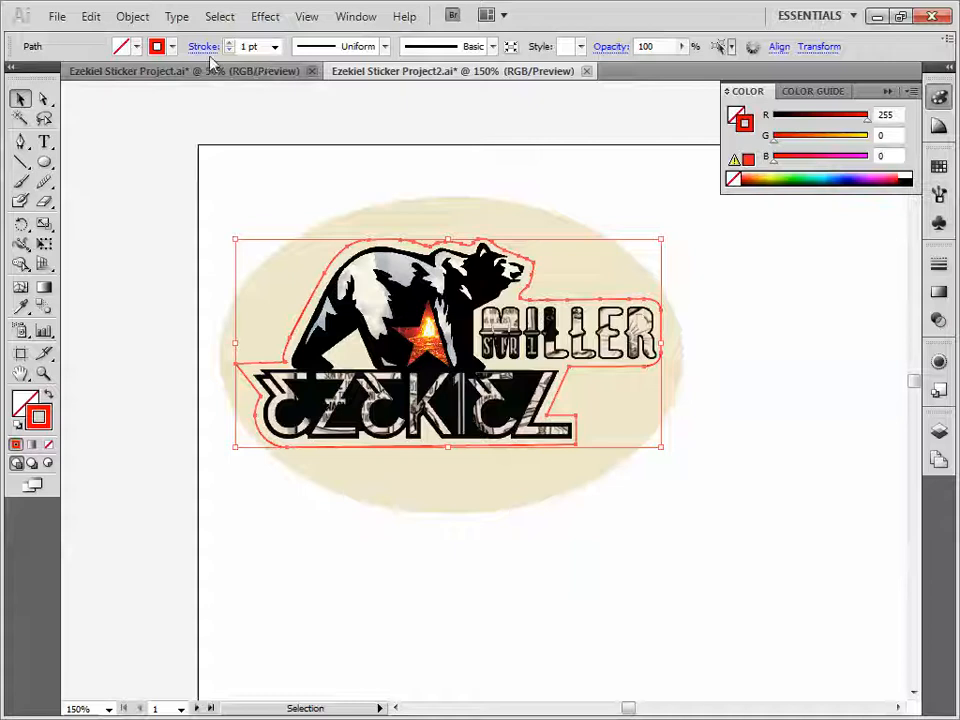
- Set the red outline's stroke weight to 0.001 pt and check it by deselecting and reselecting the path
click(250, 47)
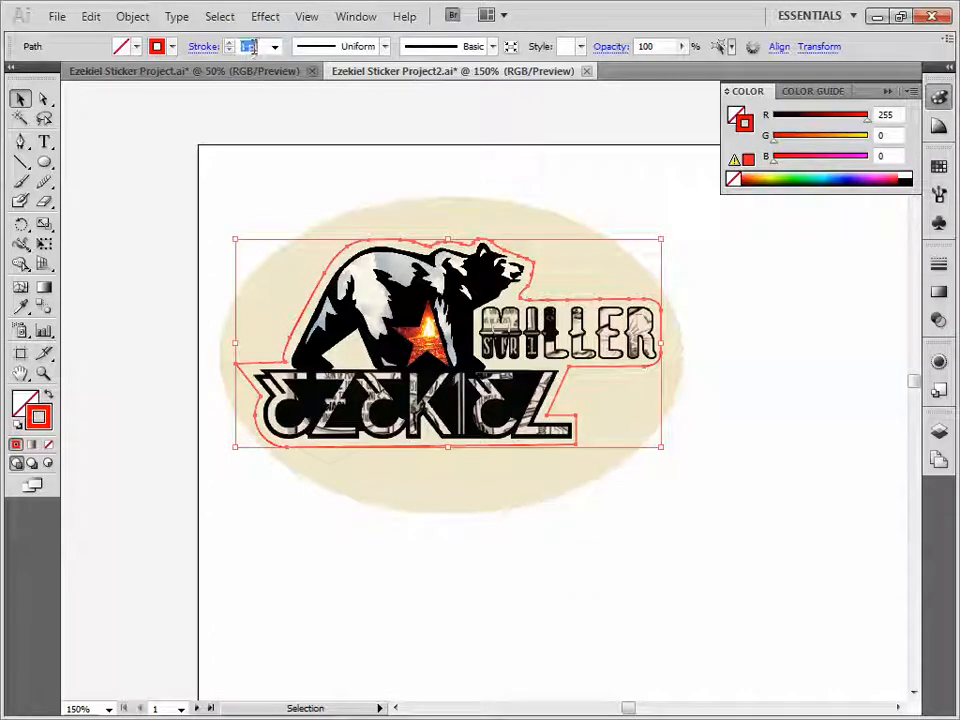
text(001)
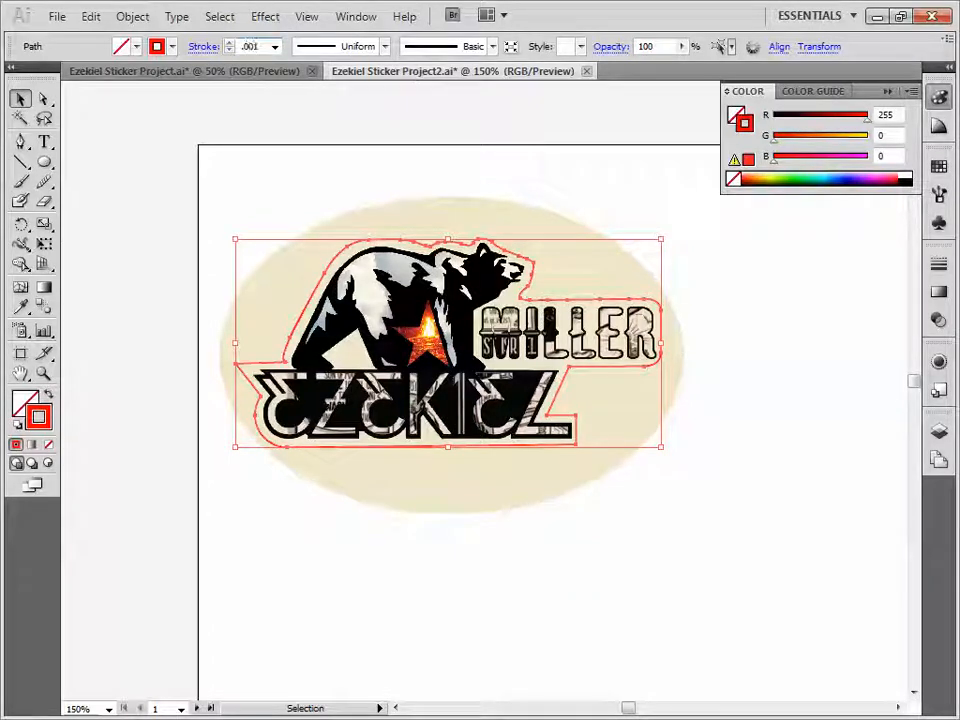
key(Return)
click(166, 140)
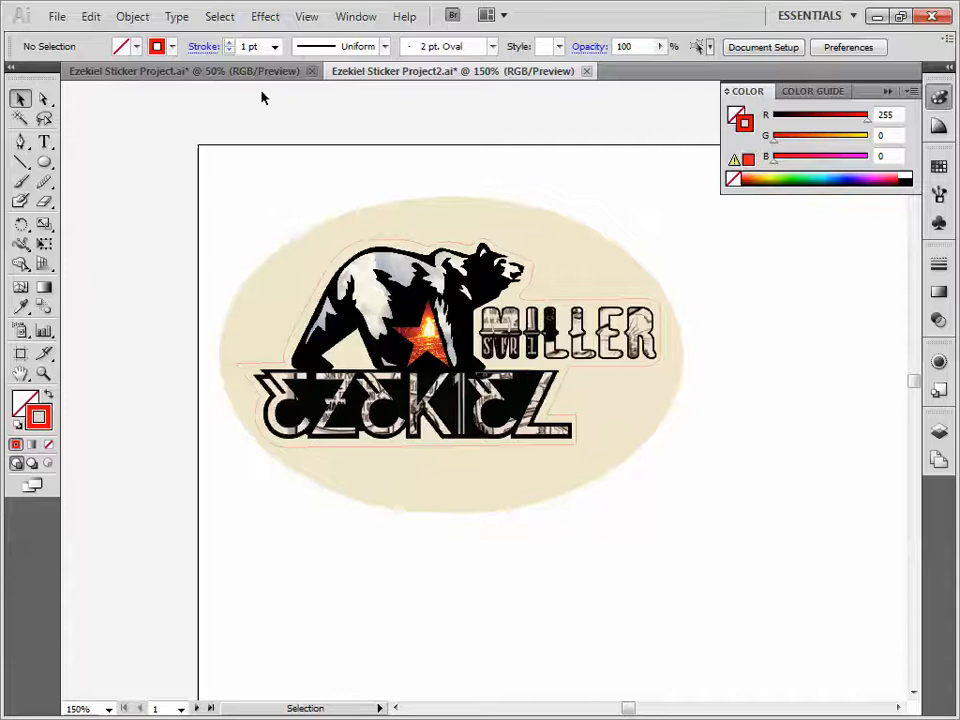
click(330, 272)
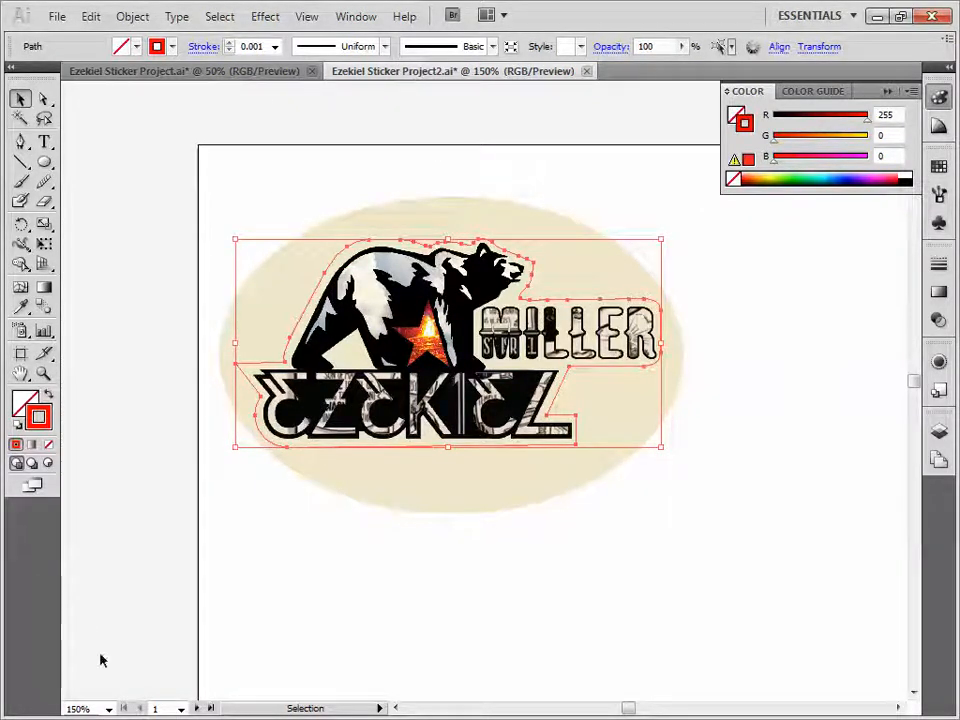
- Unlock Layer 1, select the linked image together with its red outline, and shift both down and to the right
click(44, 374)
click(44, 374)
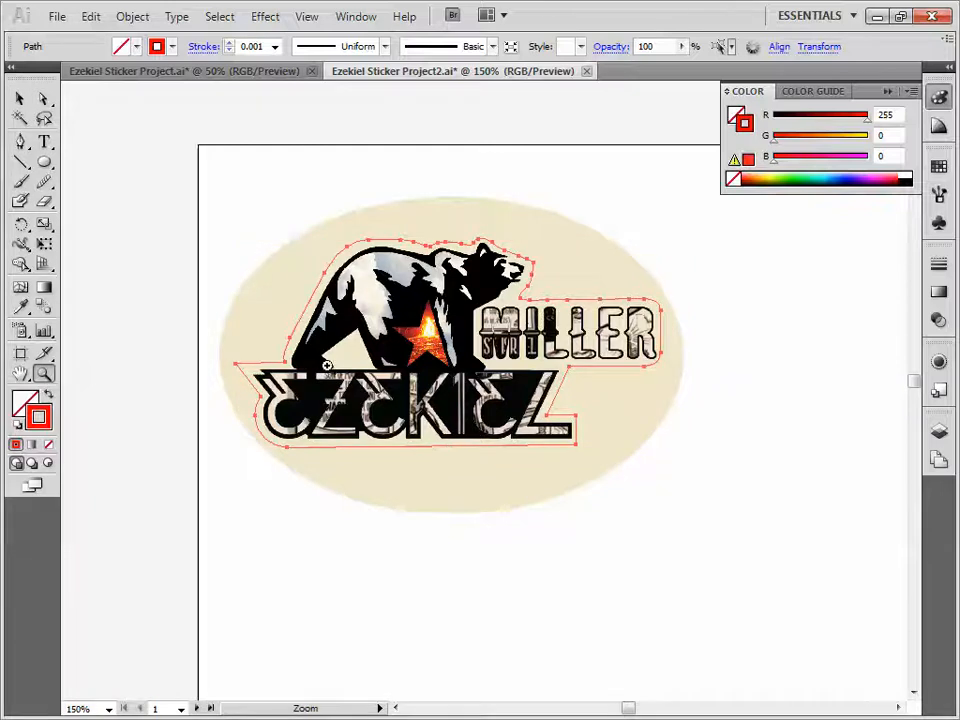
alt+click(475, 369)
alt+click(665, 510)
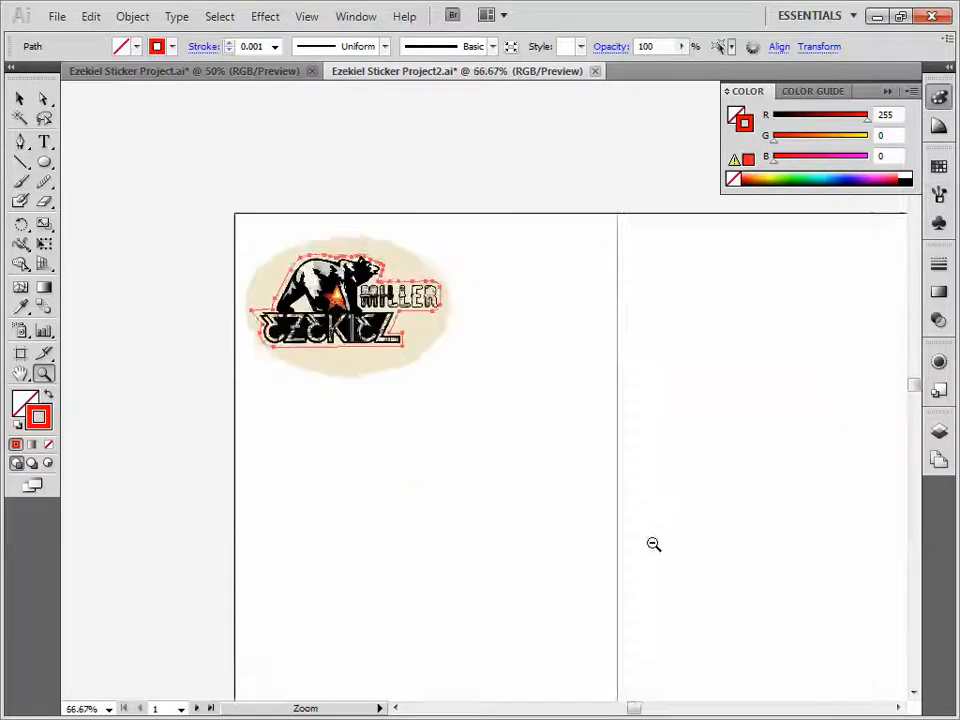
alt+click(525, 540)
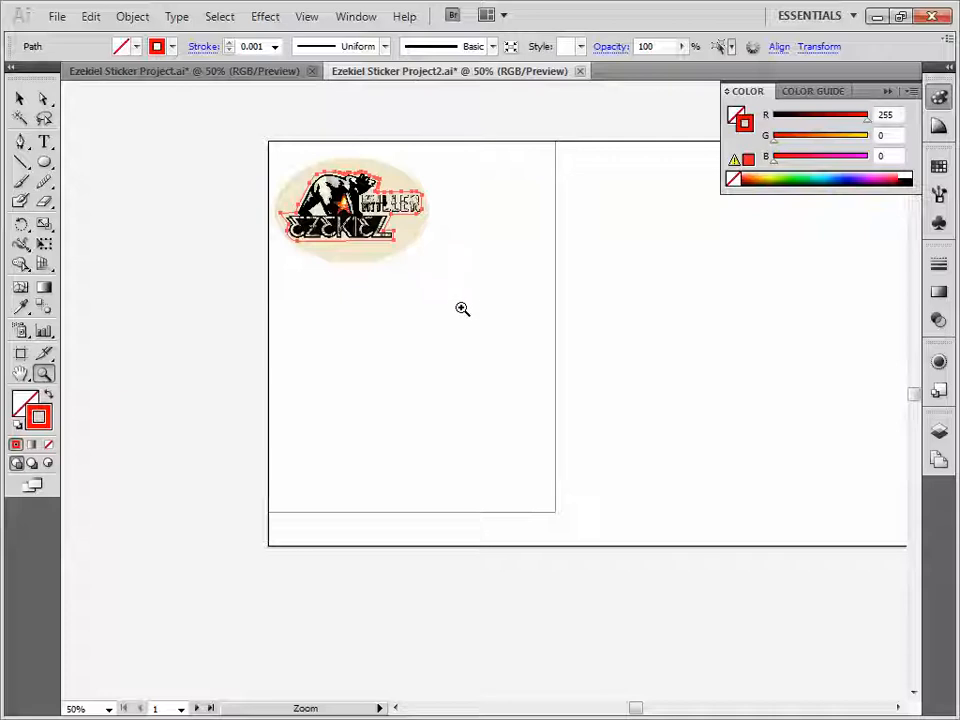
click(939, 433)
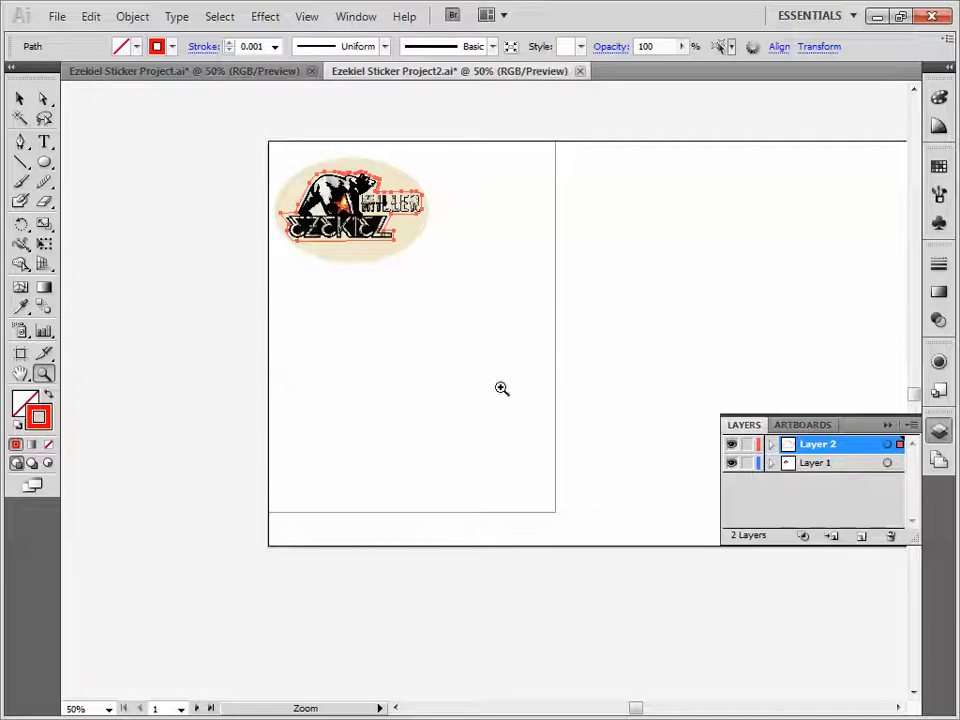
click(20, 98)
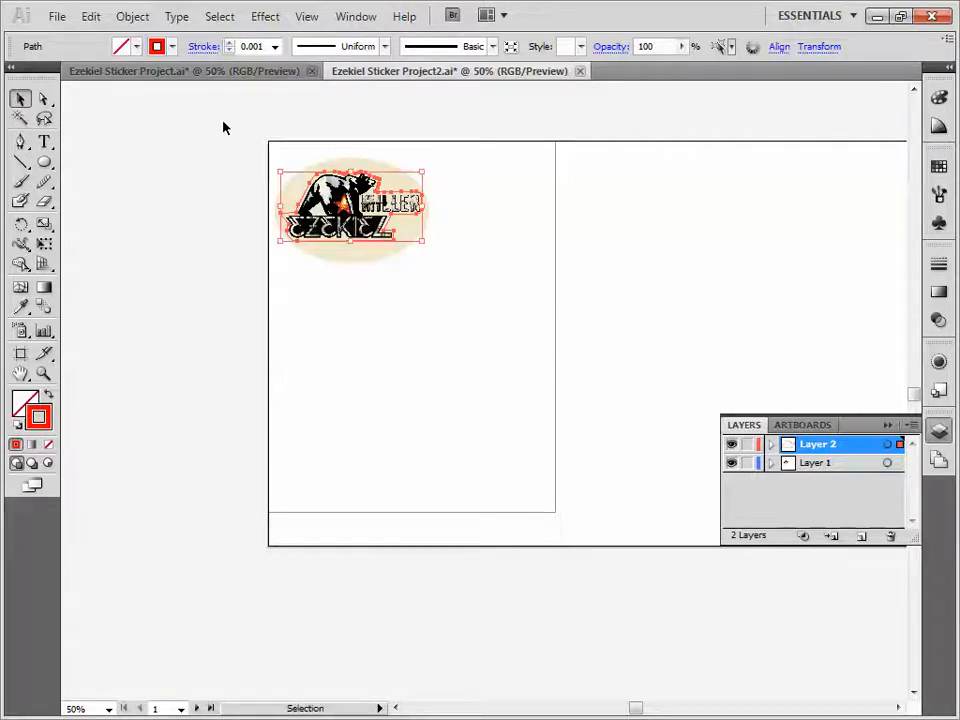
drag(224, 127, 430, 215)
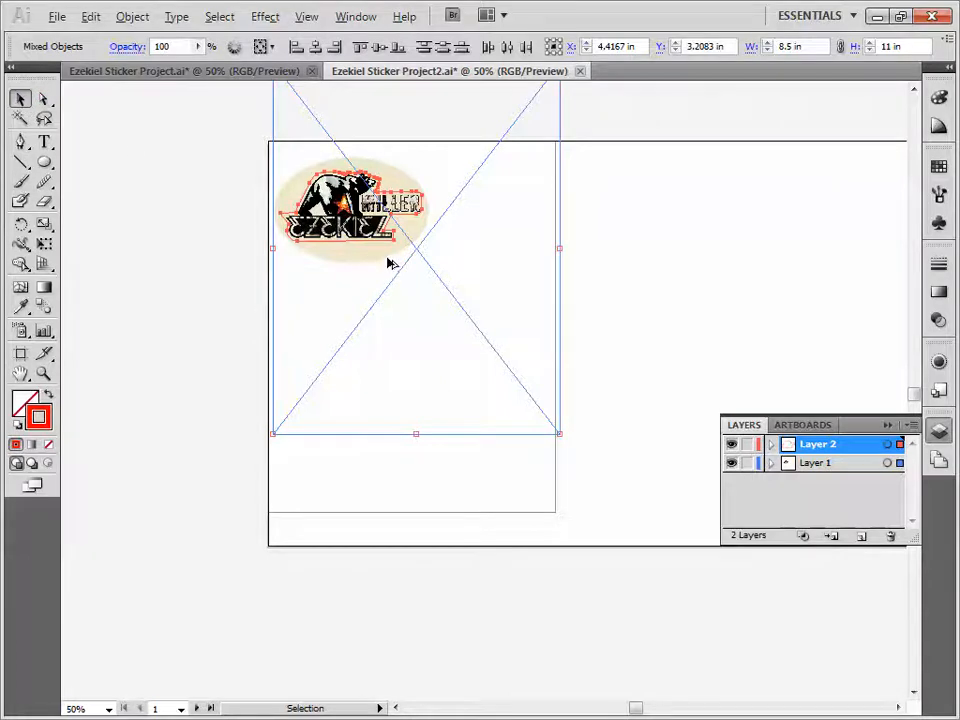
drag(388, 261, 493, 376)
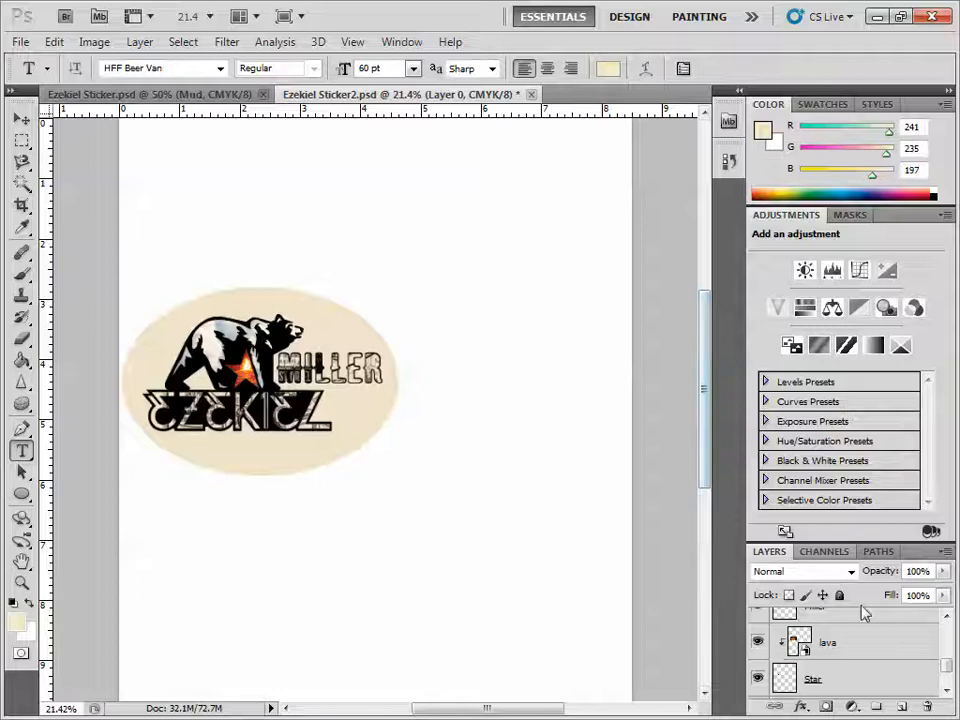
- Switch to Photoshop and paint a short cream brush stroke above the oval on Layer 0 of Ezekiel Sticker2.psd
drag(944, 667, 948, 693)
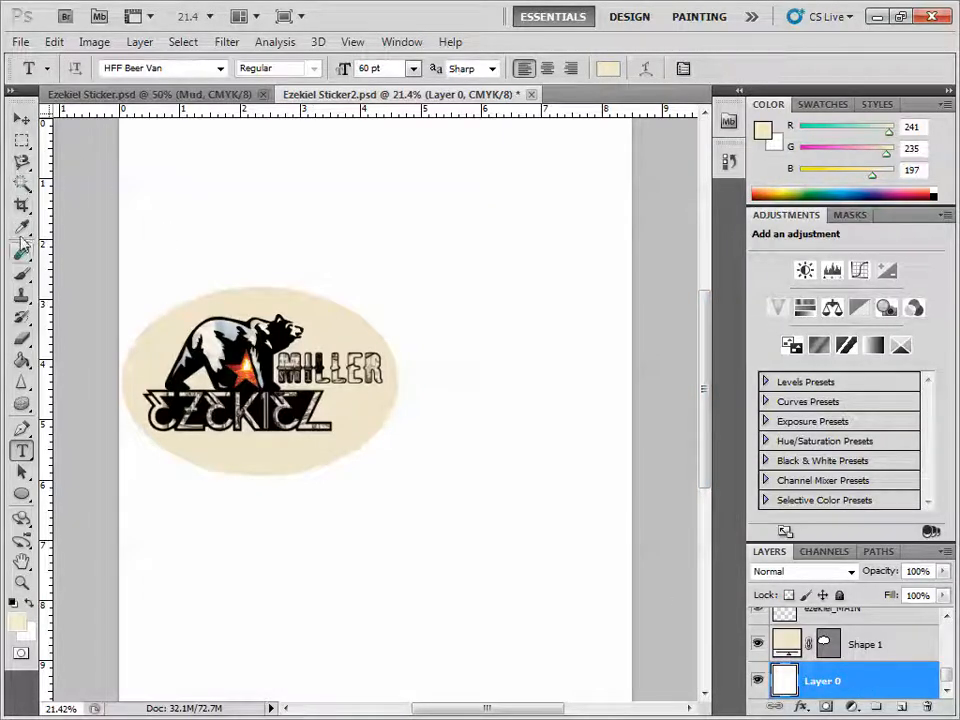
click(22, 273)
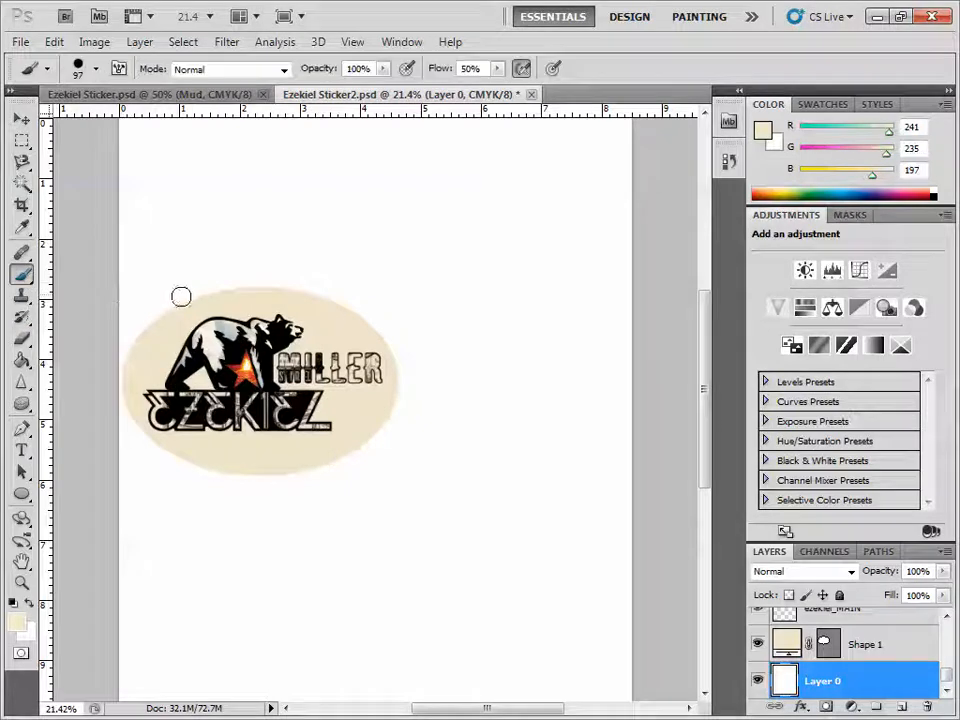
drag(199, 284, 231, 244)
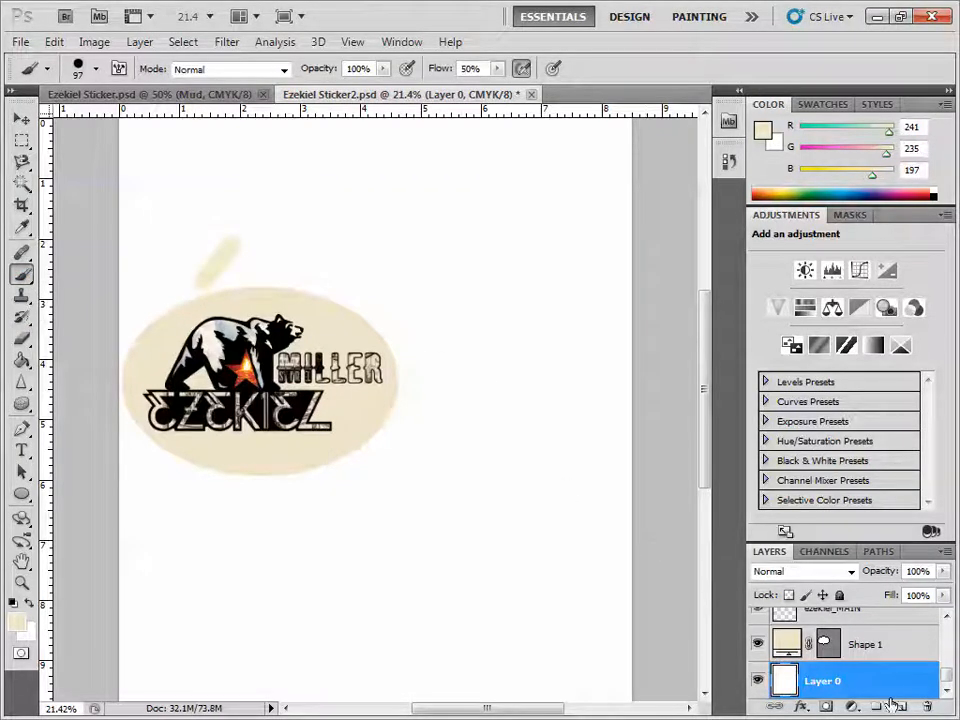
- Add a new layer above the Brightness/Contrast layer and paint over the cream stroke in pink, R 241, G 77, B 197
drag(951, 680, 946, 633)
click(855, 632)
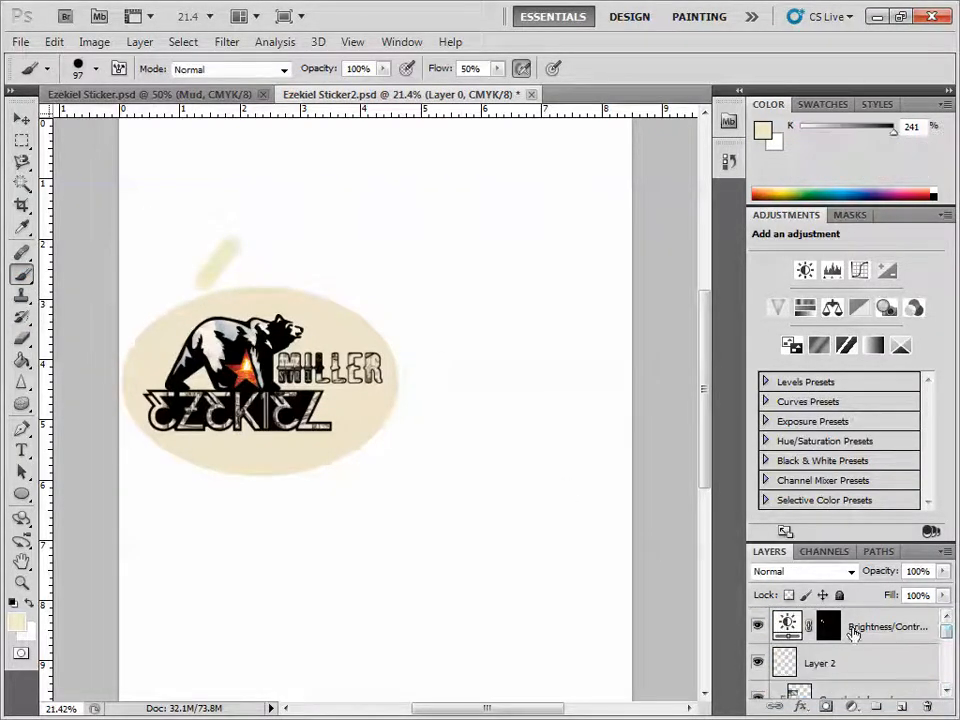
click(899, 709)
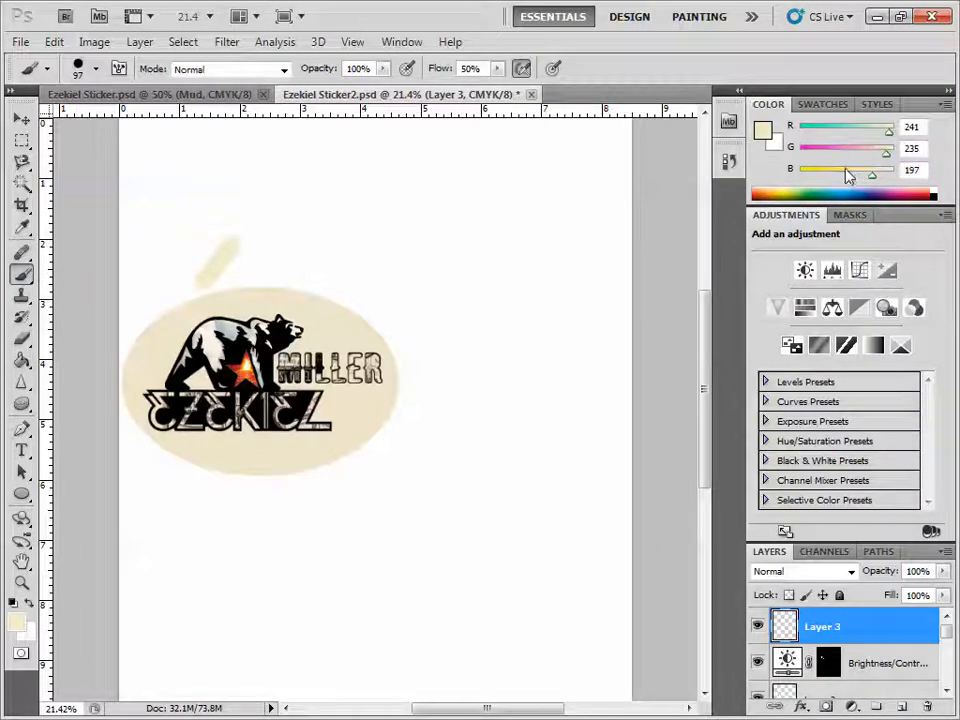
drag(885, 153, 828, 153)
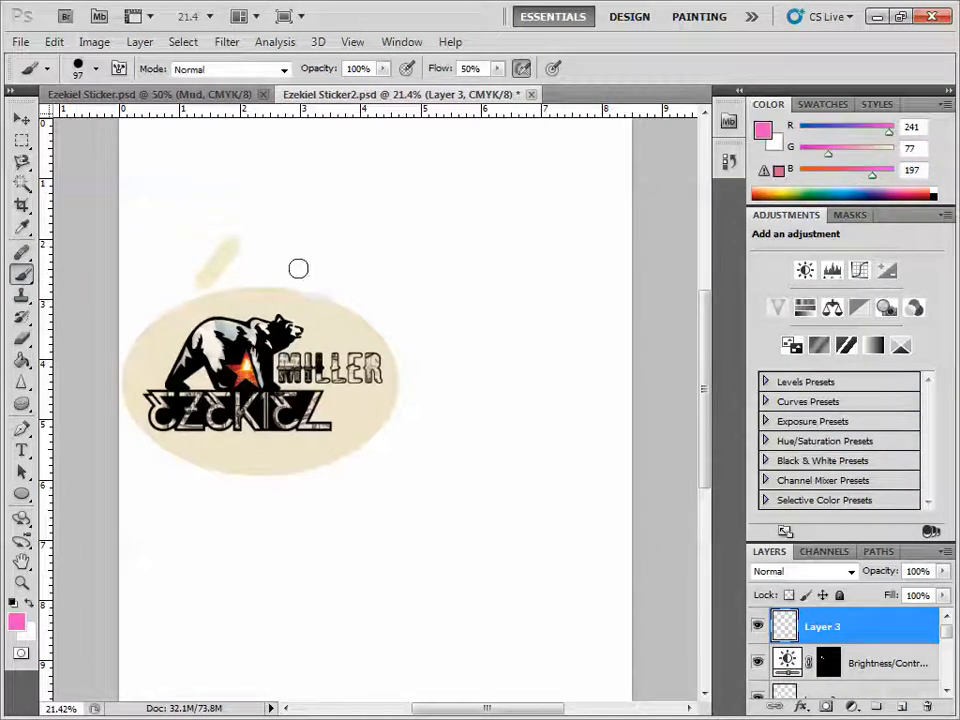
mouse_move(207, 278)
mouse_down()
mouse_move(212, 249)
mouse_move(199, 279)
mouse_move(212, 265)
mouse_up()
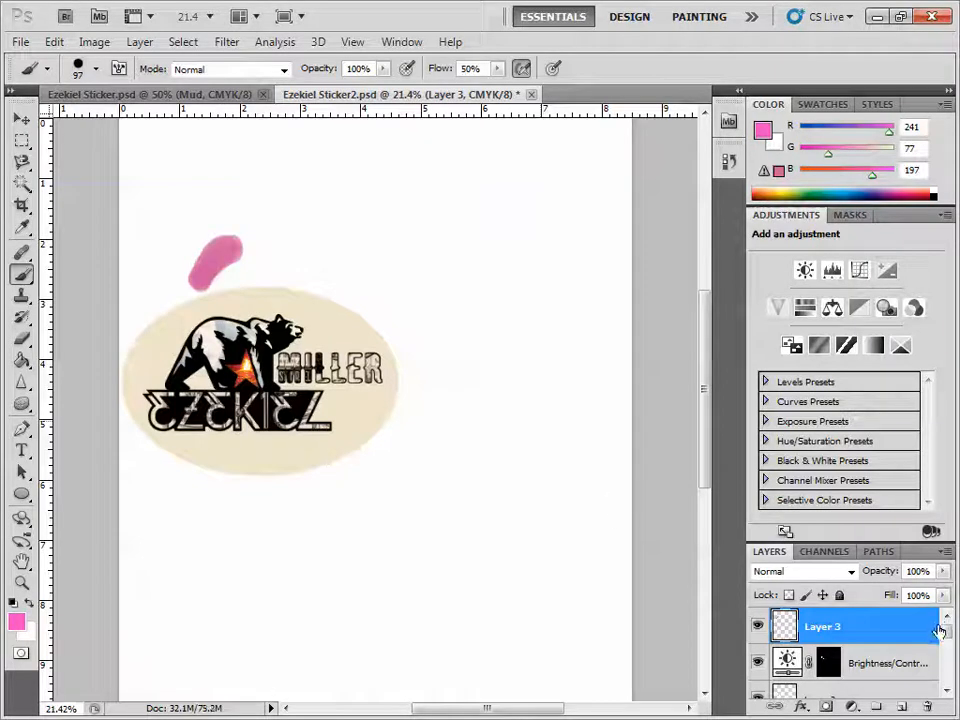
- Save the changes to Ezekiel Sticker2.psd
scroll(800, 640, down, 5)
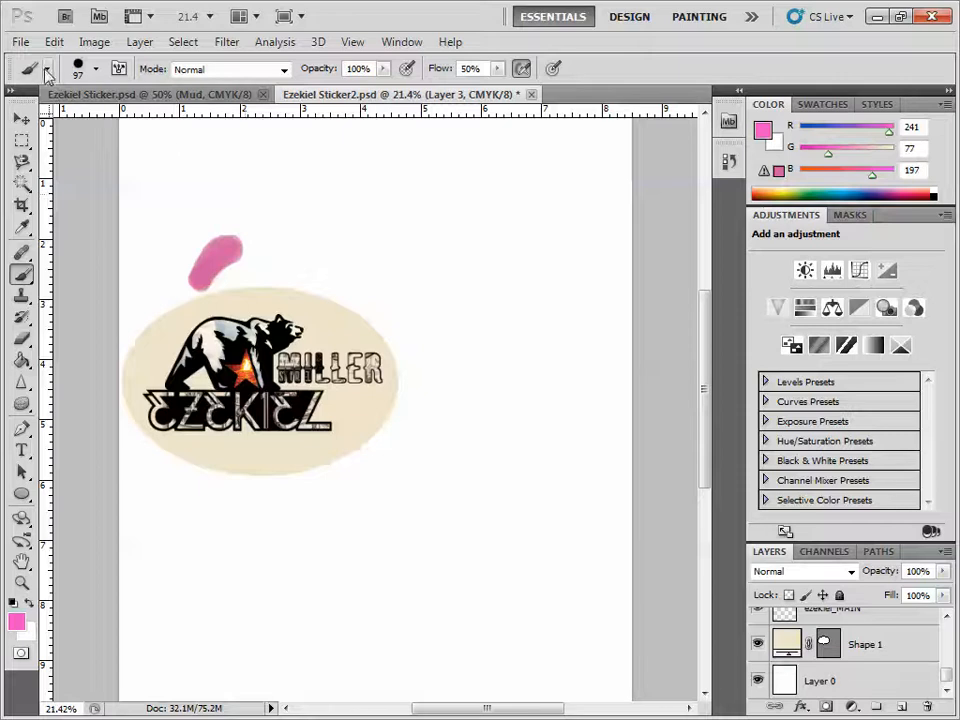
click(20, 42)
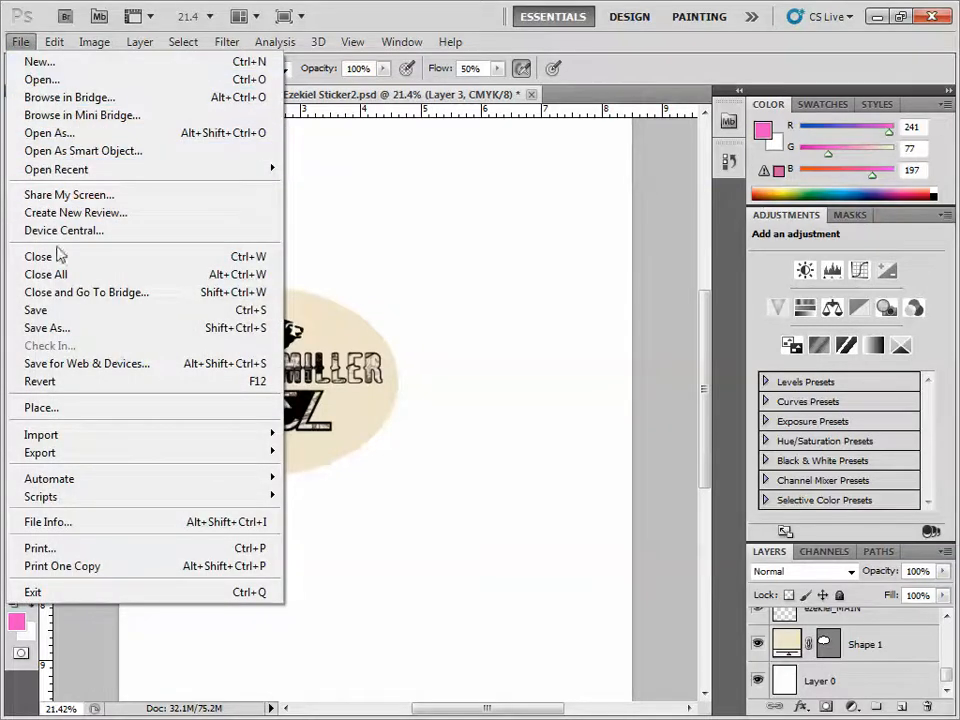
click(57, 318)
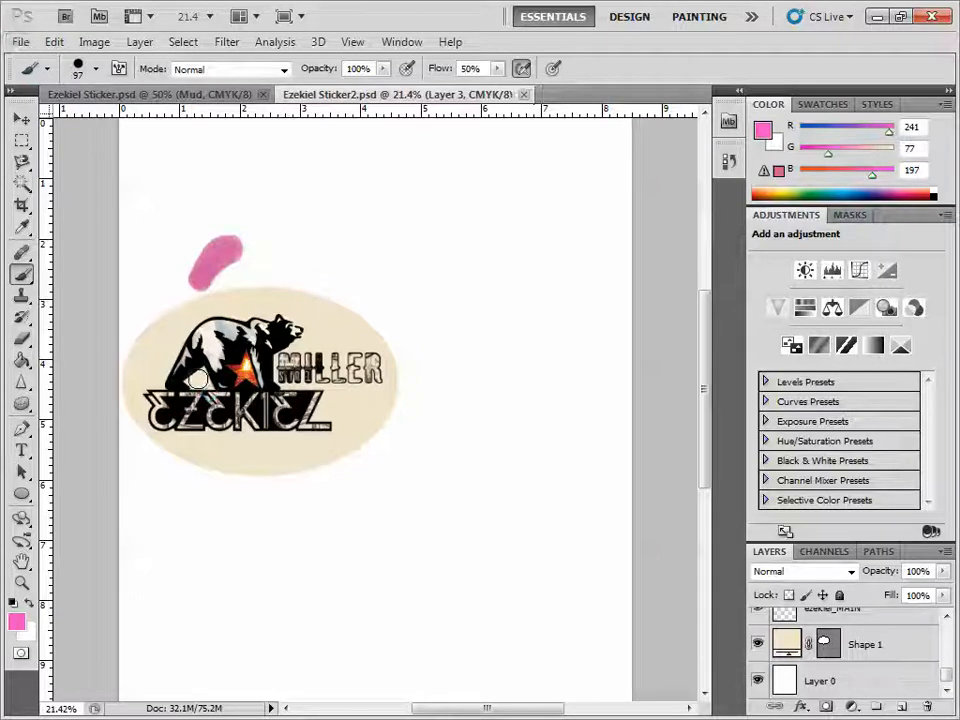
- Switch back to Illustrator and update the modified linked image in Ezekiel Sticker Project2.ai
drag(377, 21, 959, 163)
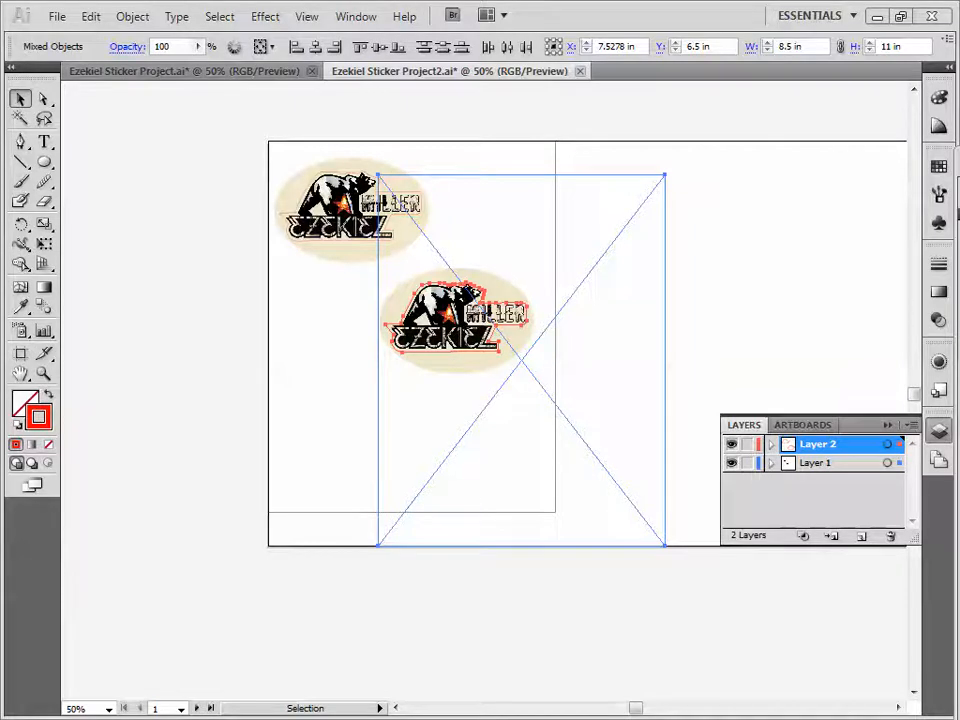
click(684, 670)
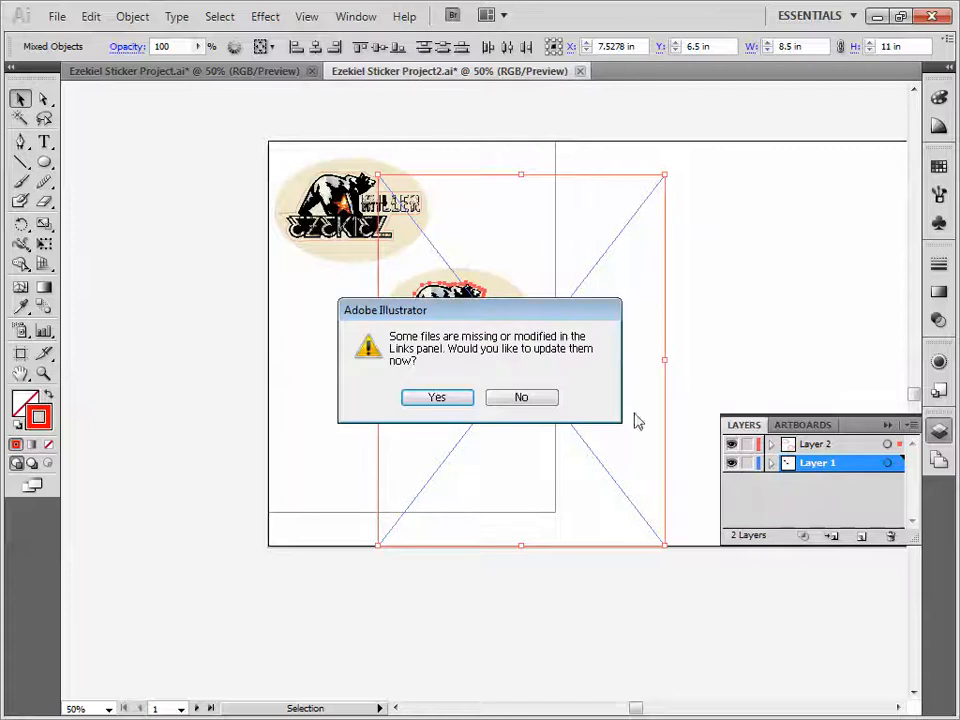
click(437, 399)
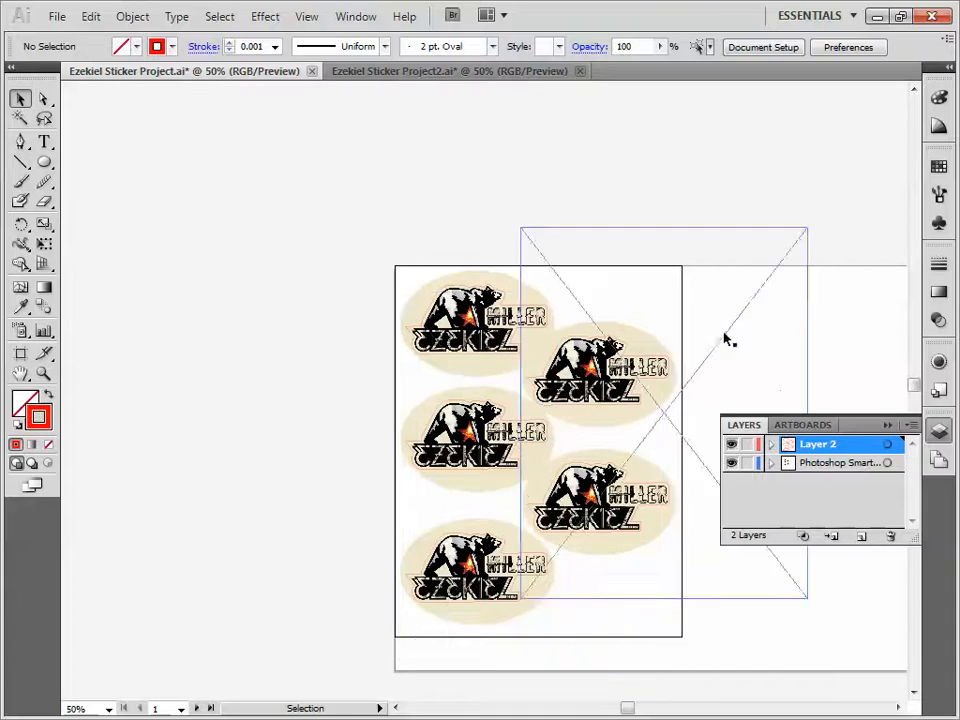
- Lock both Layer 2 and the Photoshop Smart layer in Ezekiel Sticker Project.ai, and unlock them again
drag(752, 447, 747, 466)
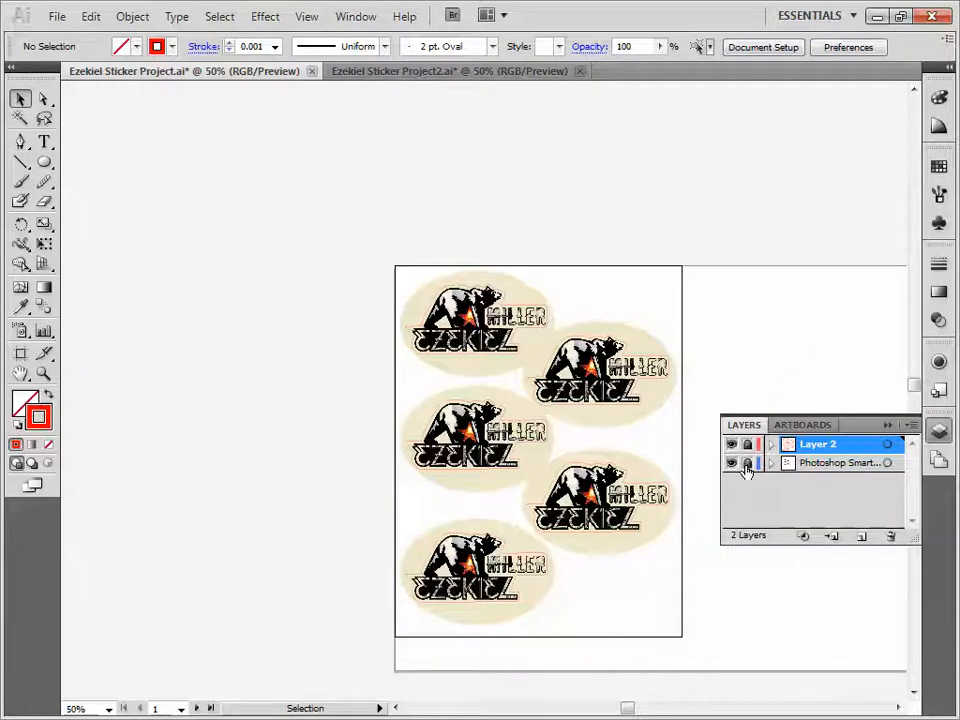
click(748, 447)
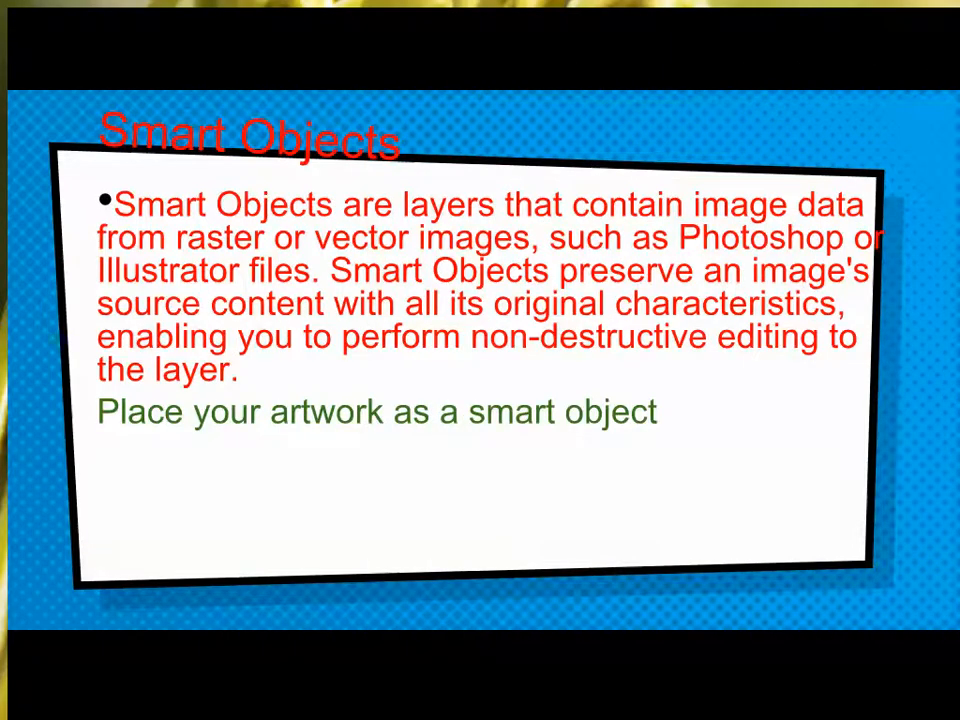
click(746, 467)
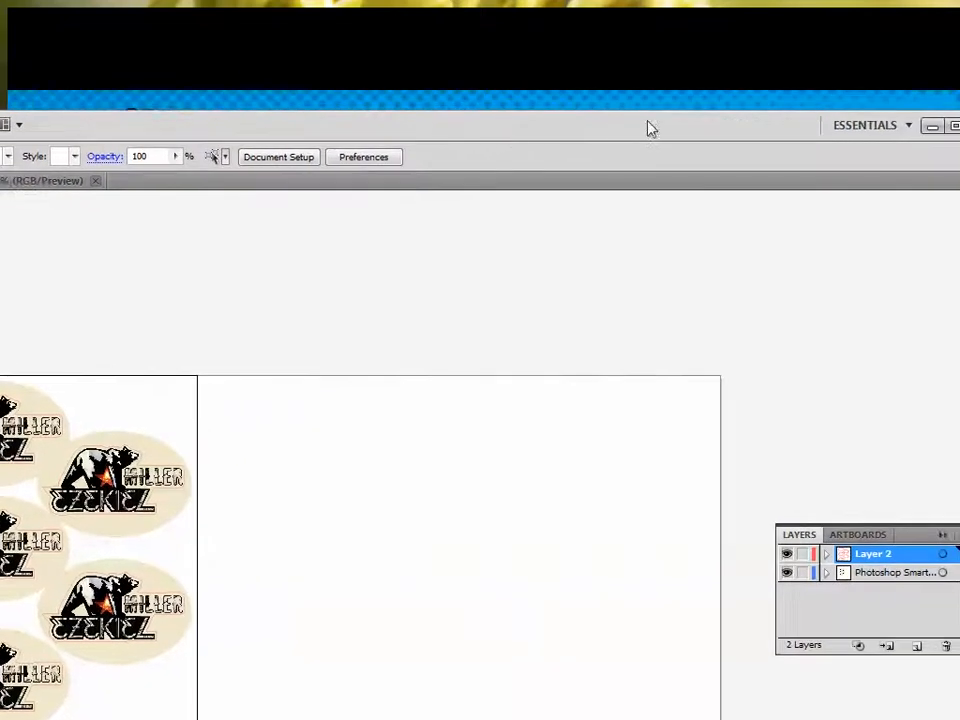
click(954, 125)
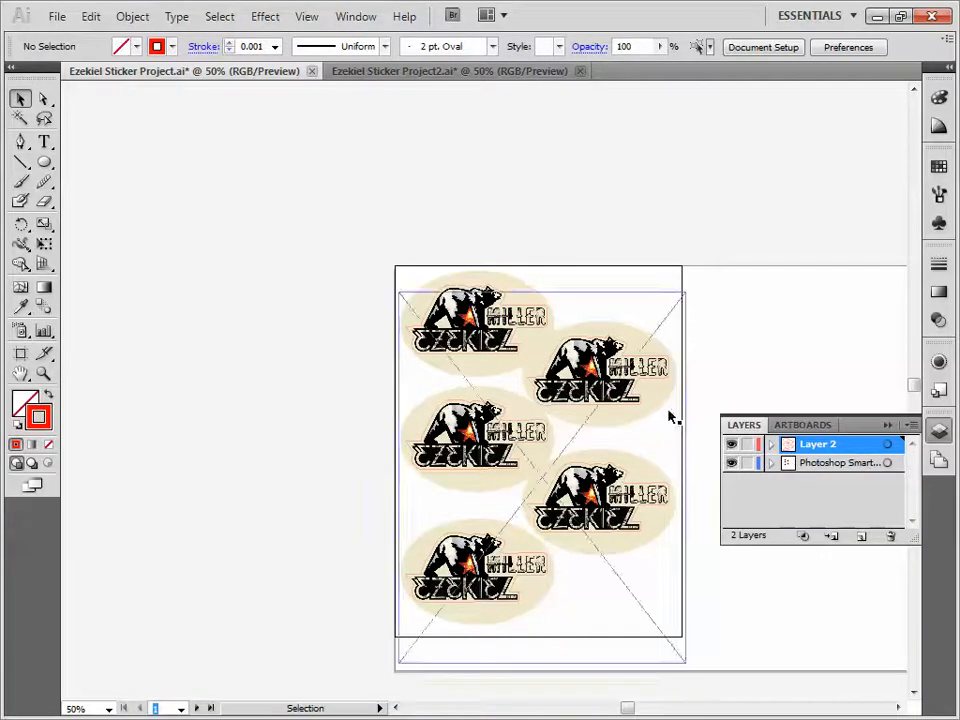
- Look at the options of Artboard 2, switch to Artboard 1, and return to Artboard 2 as the active artboard
click(803, 425)
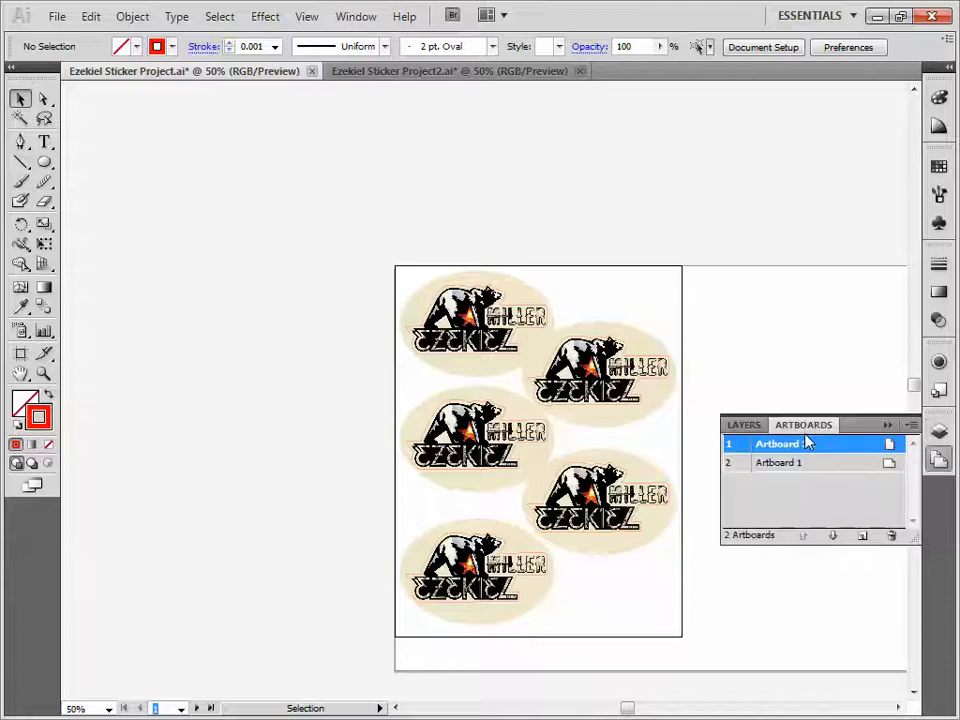
click(890, 446)
click(701, 151)
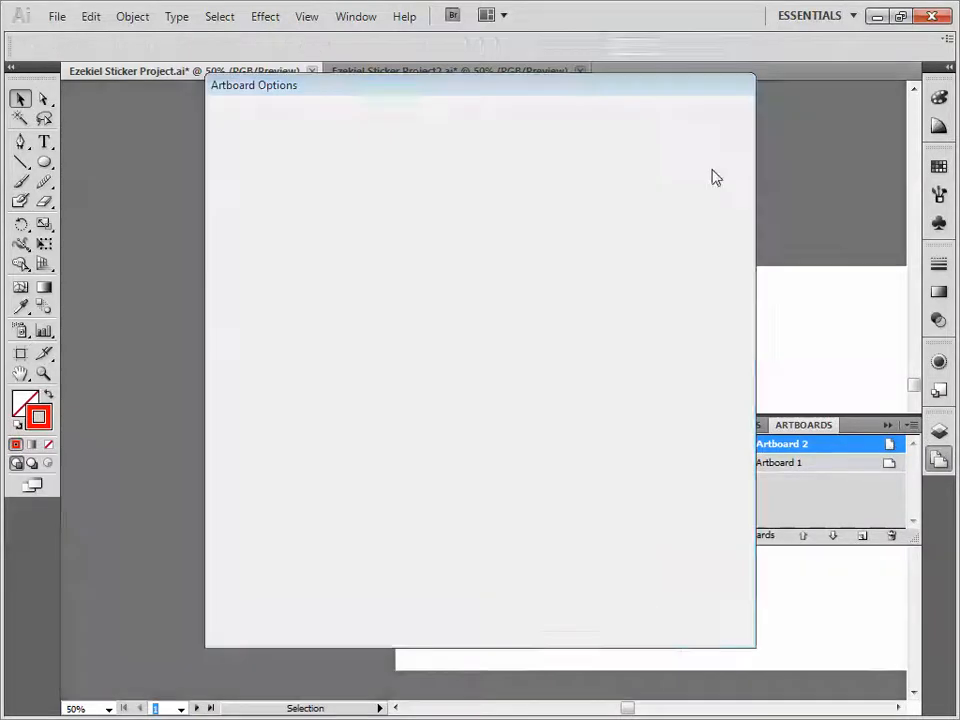
click(888, 463)
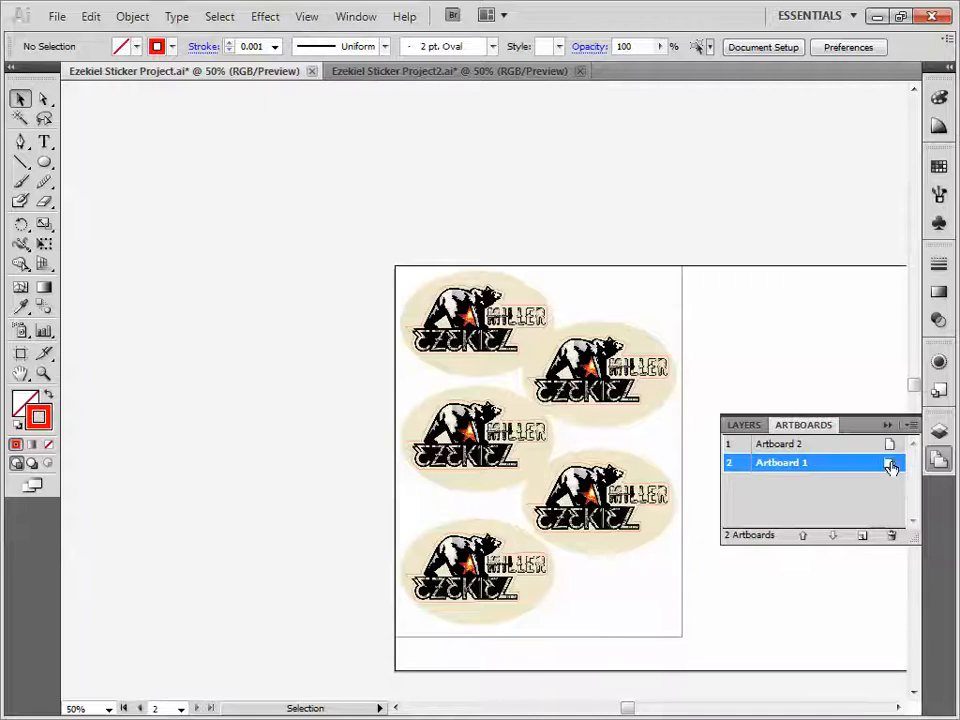
click(887, 448)
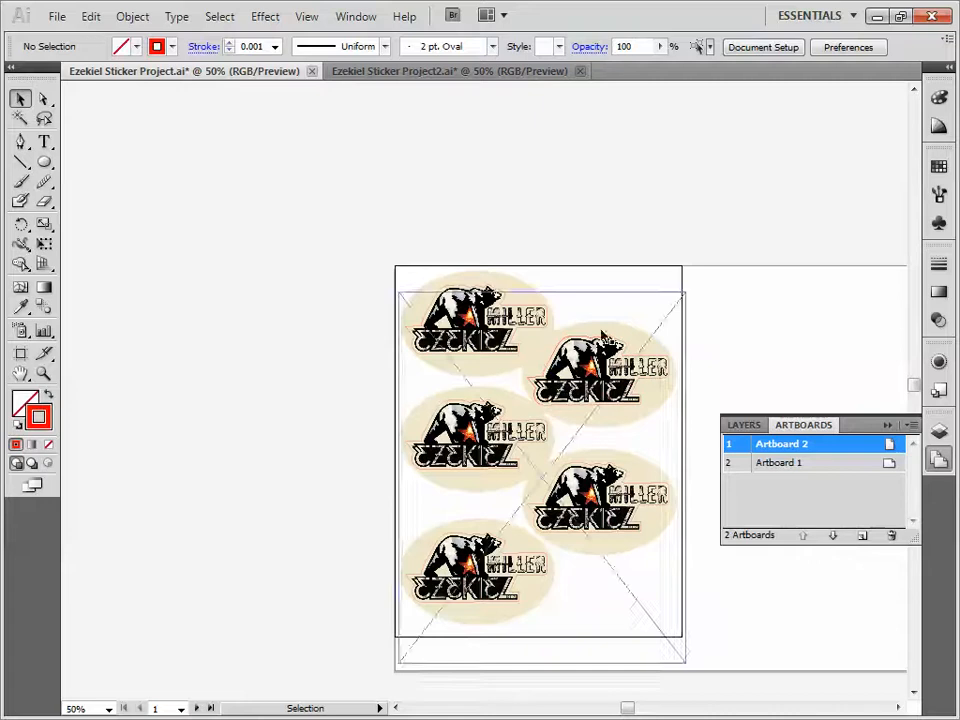
- Preview the sticker sheet print with Ignore Artboards and with Fit to Page, return to Do Not Scale, and cancel printing
click(55, 17)
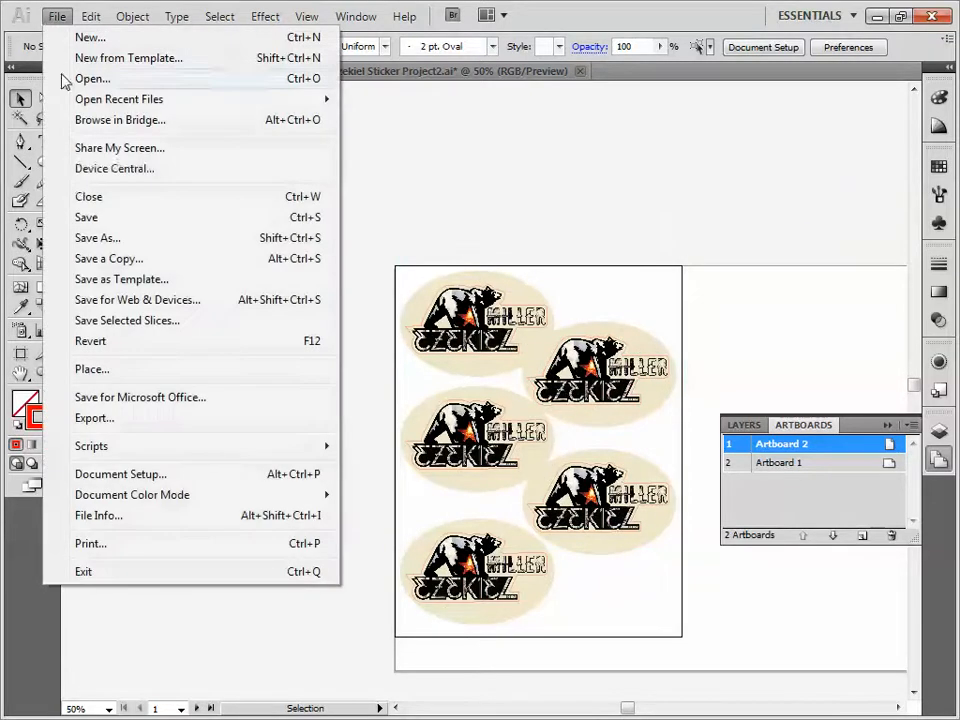
click(90, 543)
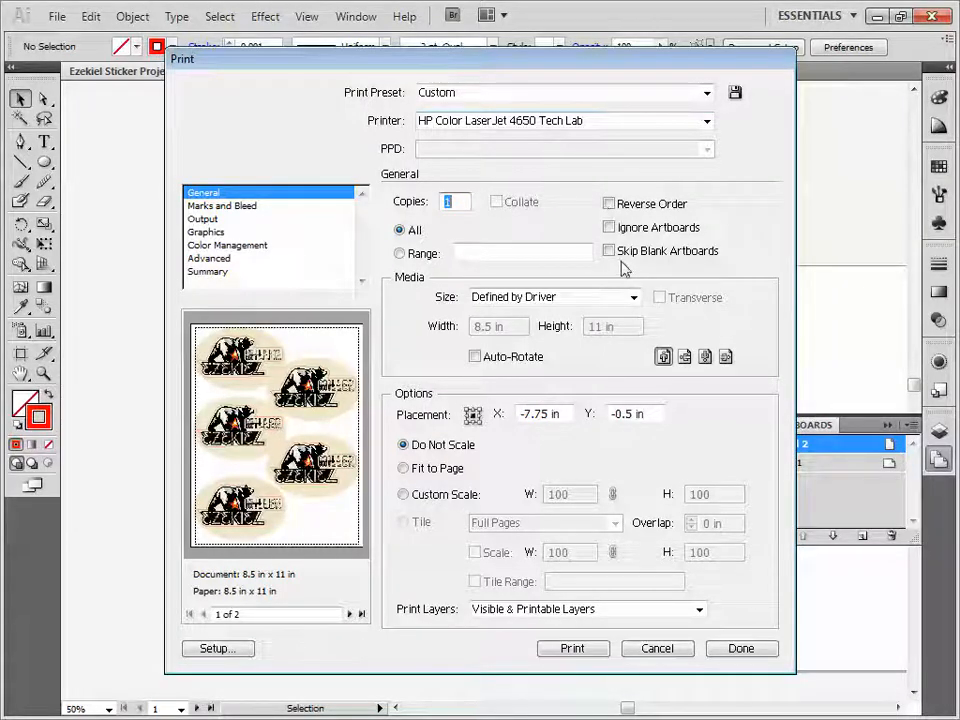
click(610, 228)
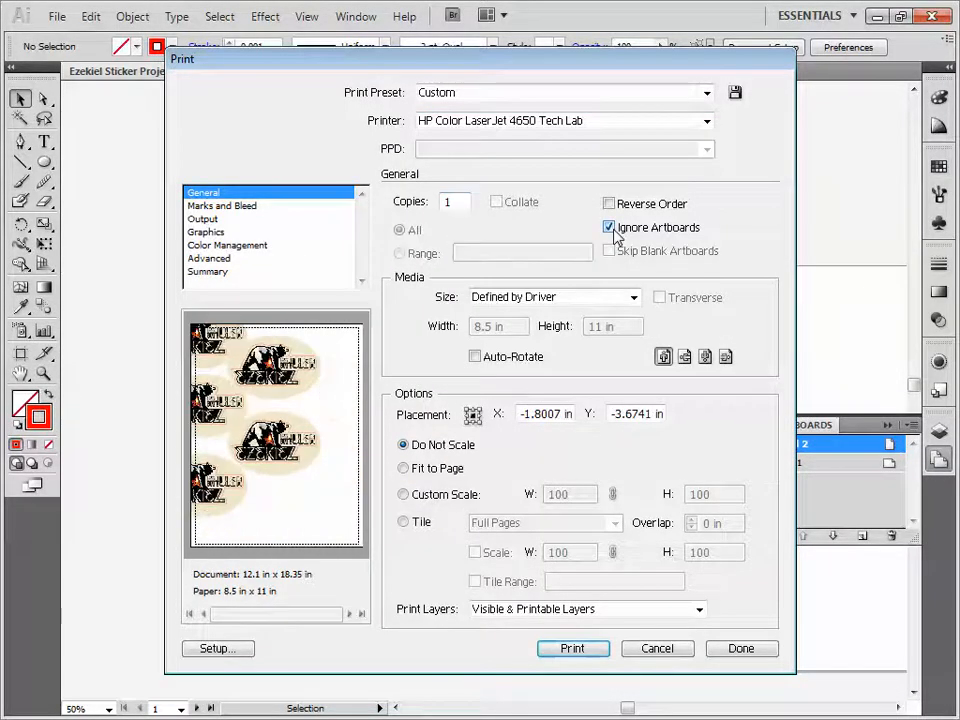
click(609, 228)
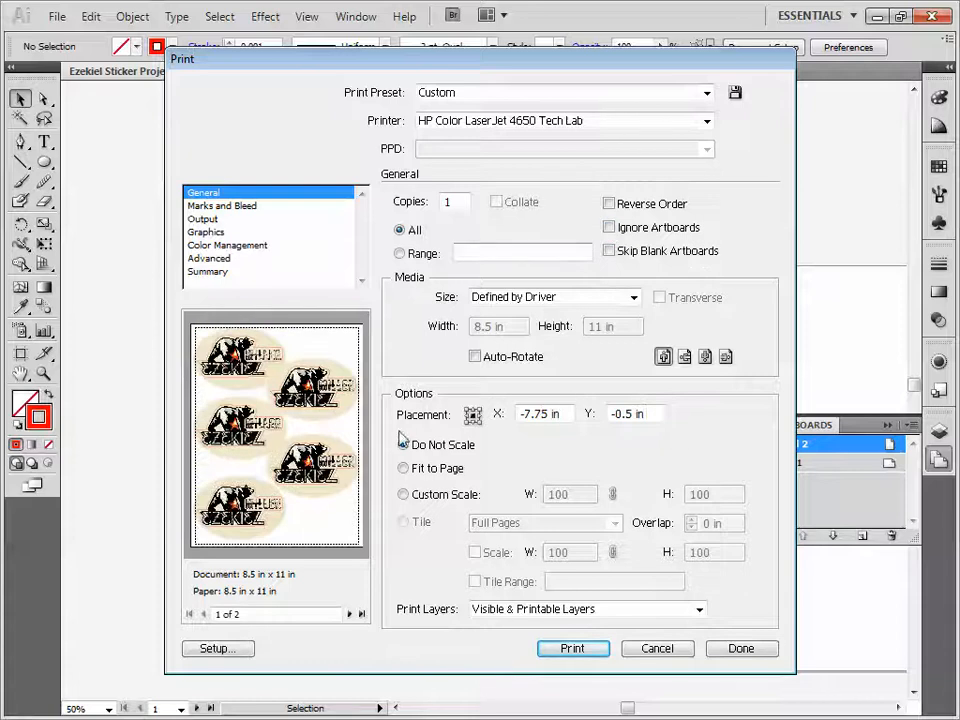
click(404, 469)
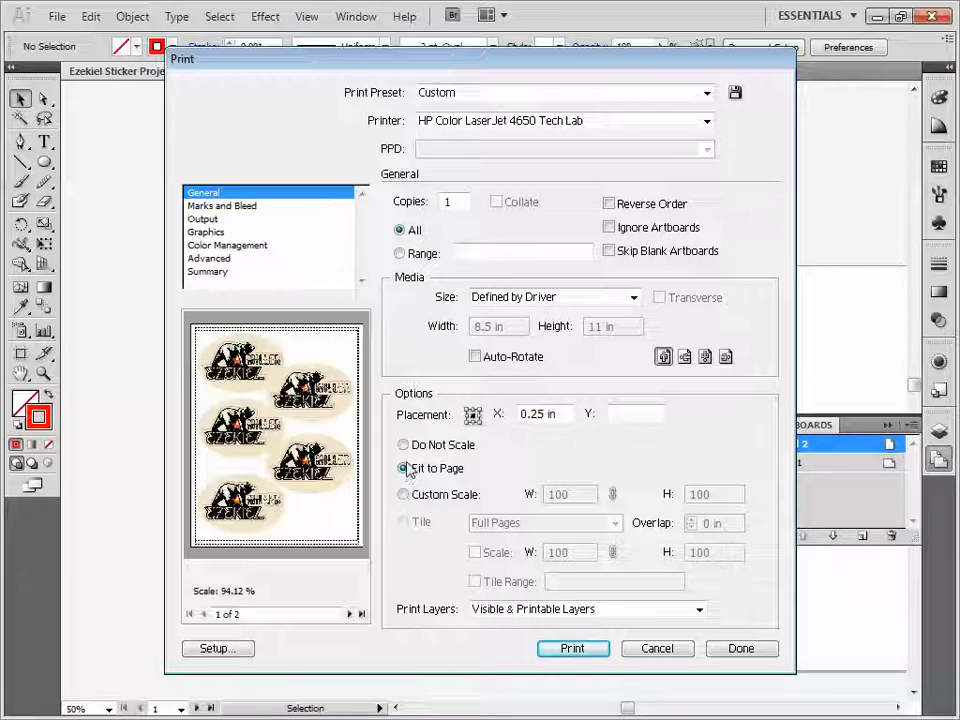
click(403, 445)
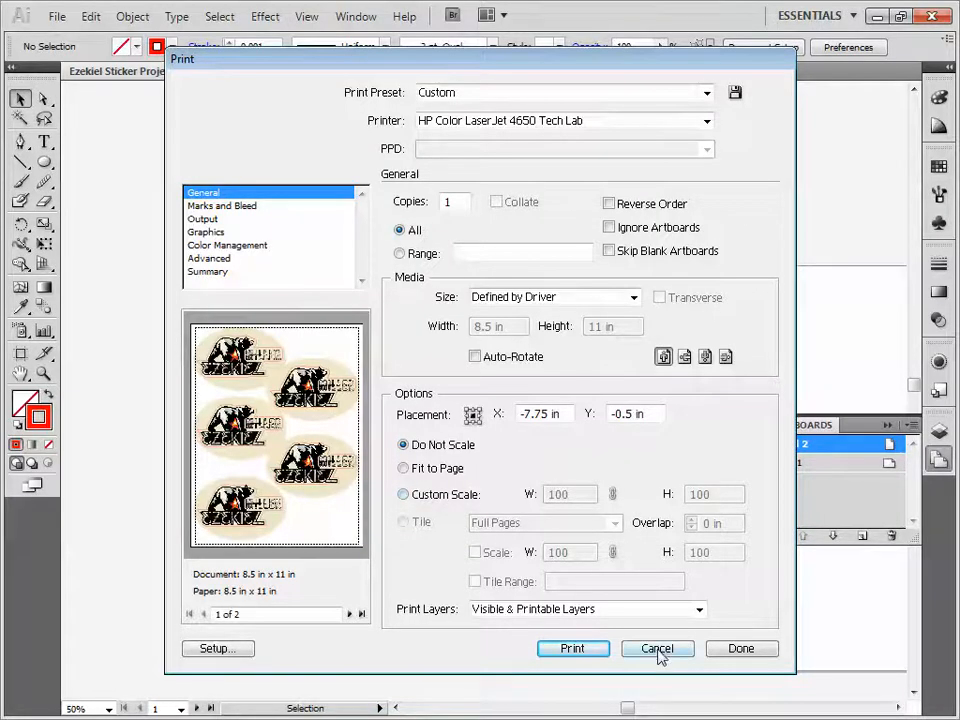
click(658, 650)
- Hide the cut outlines on Layer 2, compare Fit to Page with Do Not Scale in the print preview, and cancel printing
click(743, 426)
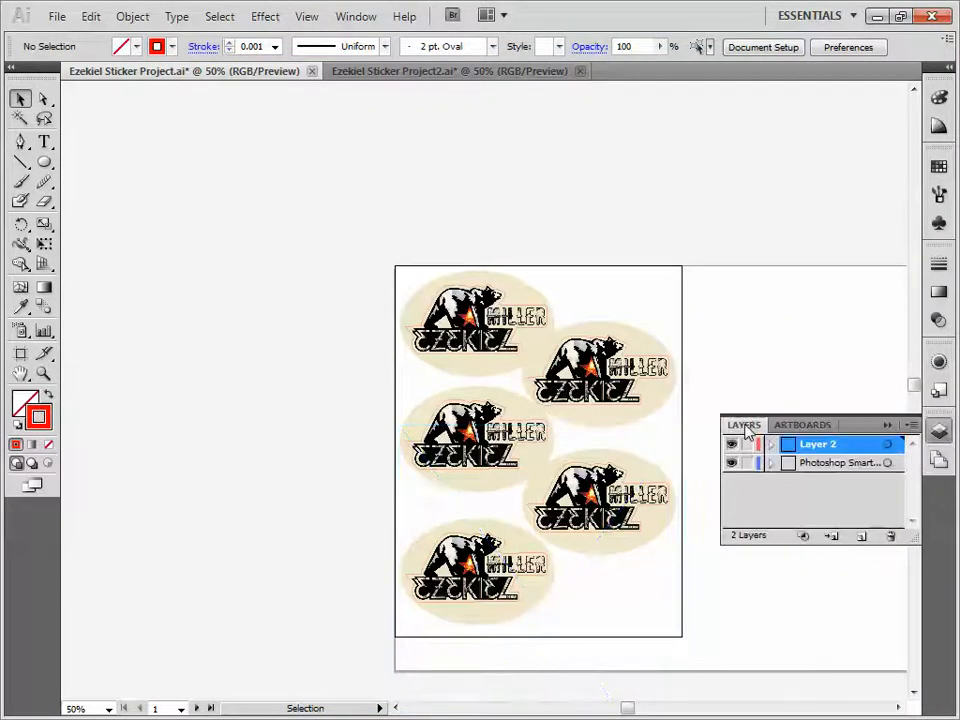
click(732, 445)
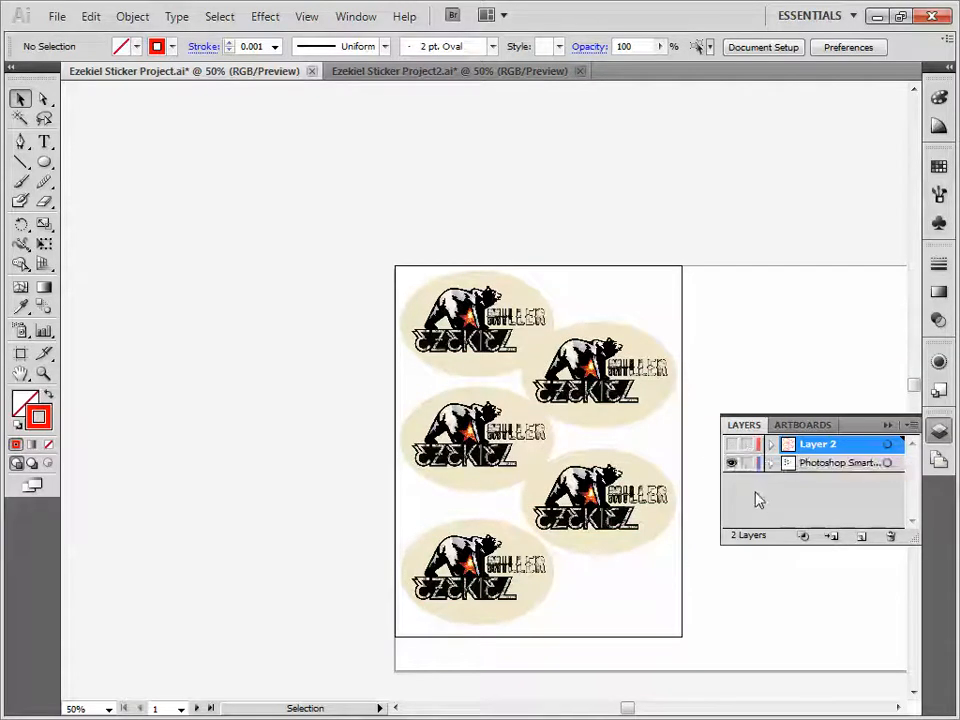
click(58, 18)
click(108, 546)
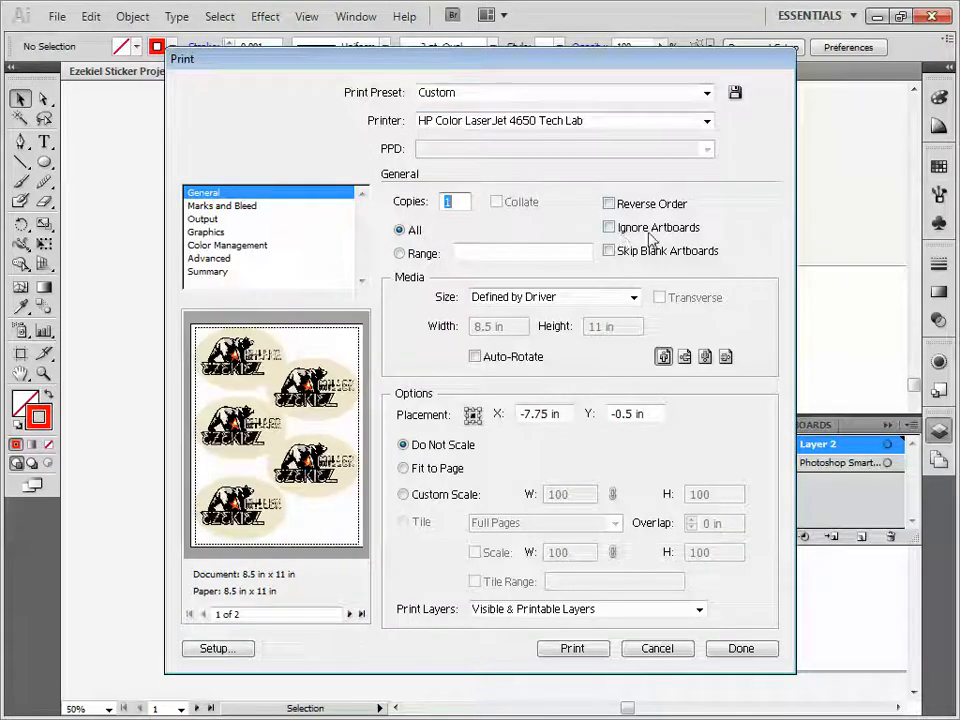
click(404, 469)
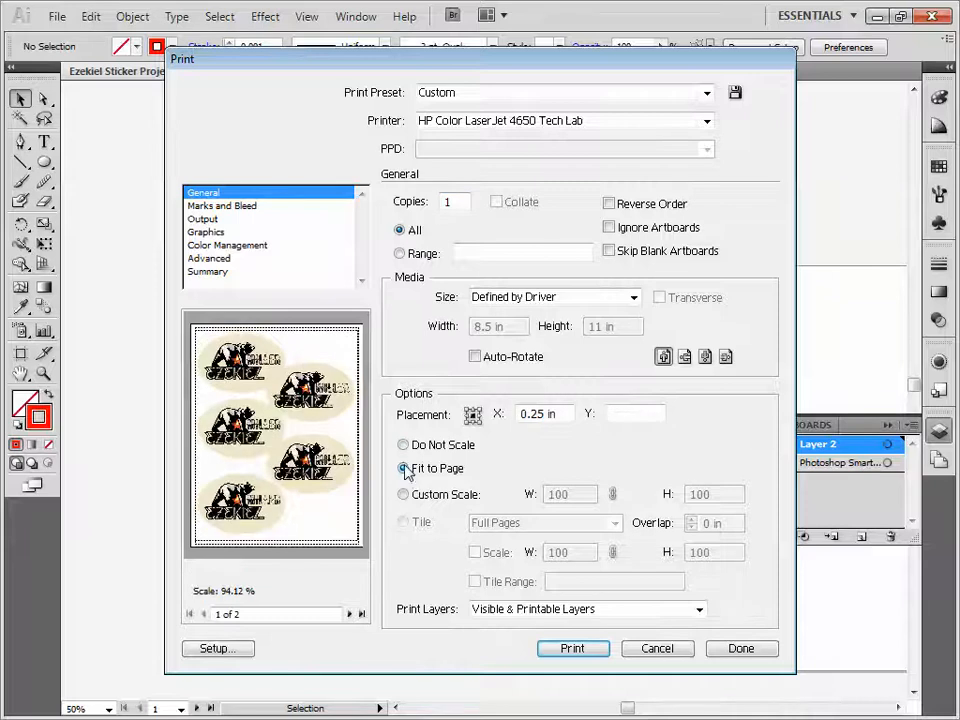
click(403, 446)
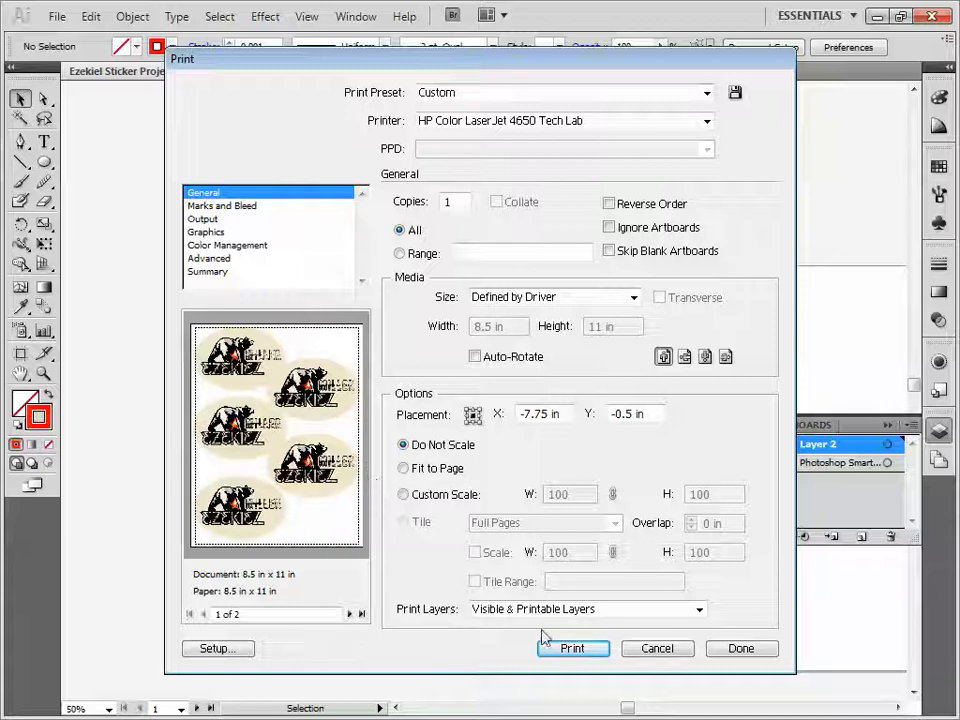
click(660, 649)
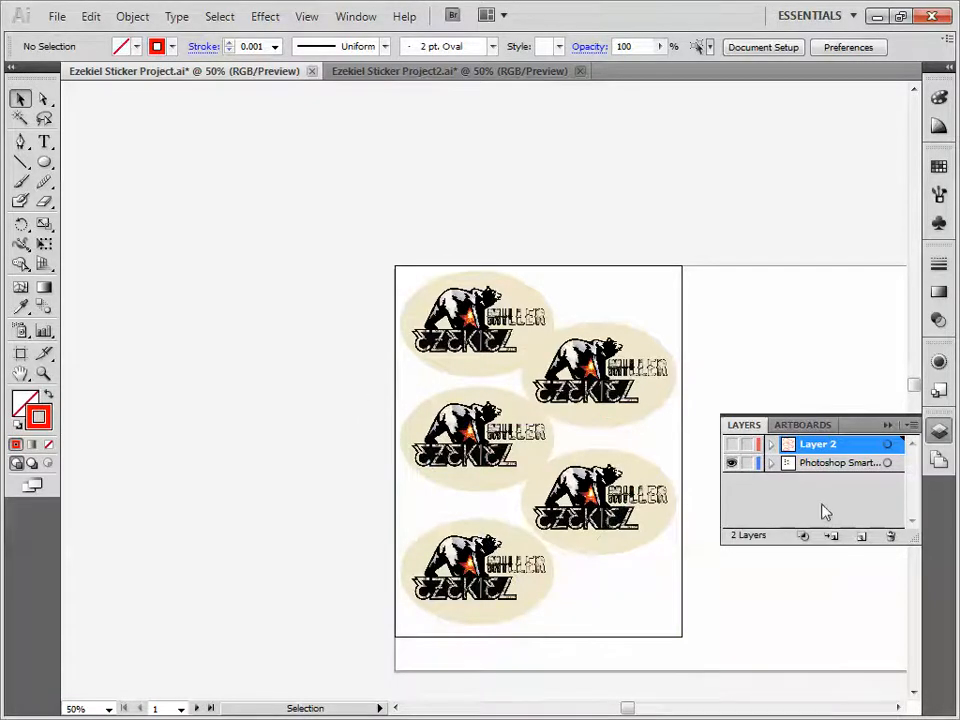
- Hide the Photoshop Smart layer, show the cut outlines on Layer 2, and make Artboard 1 active
click(731, 464)
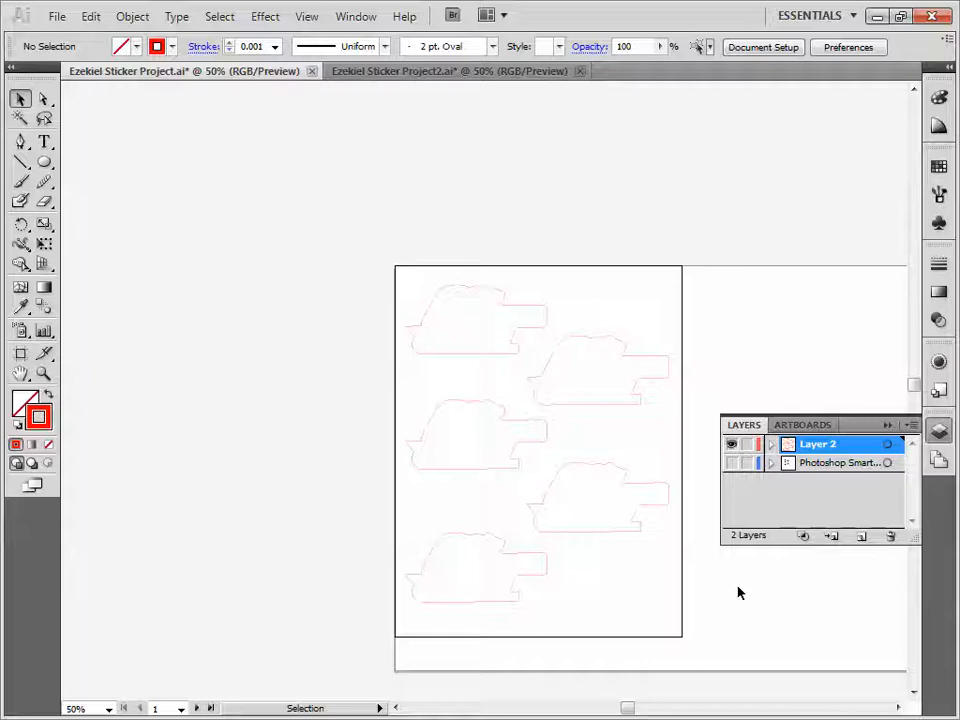
click(812, 426)
click(890, 468)
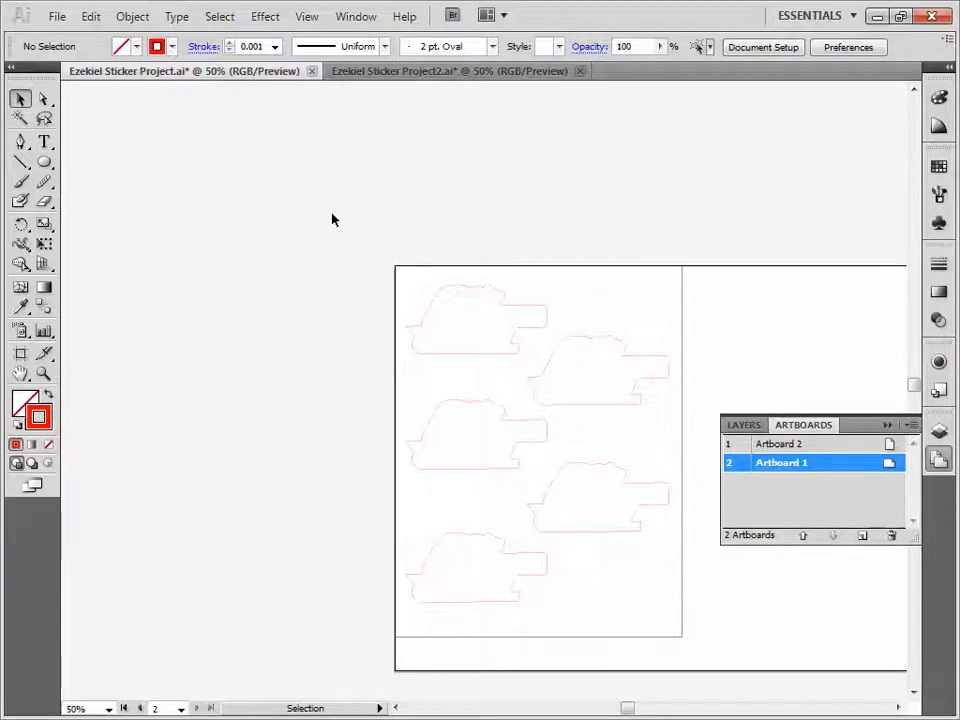
- Open the print settings for the cut outlines and turn Ignore Artboards on and off again
click(57, 16)
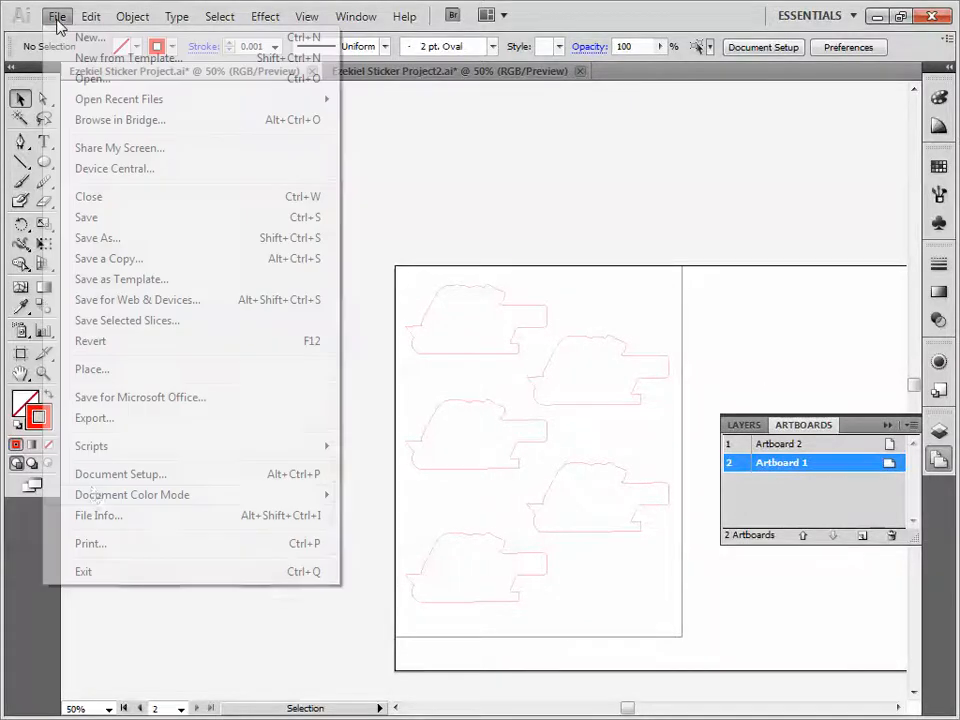
click(91, 544)
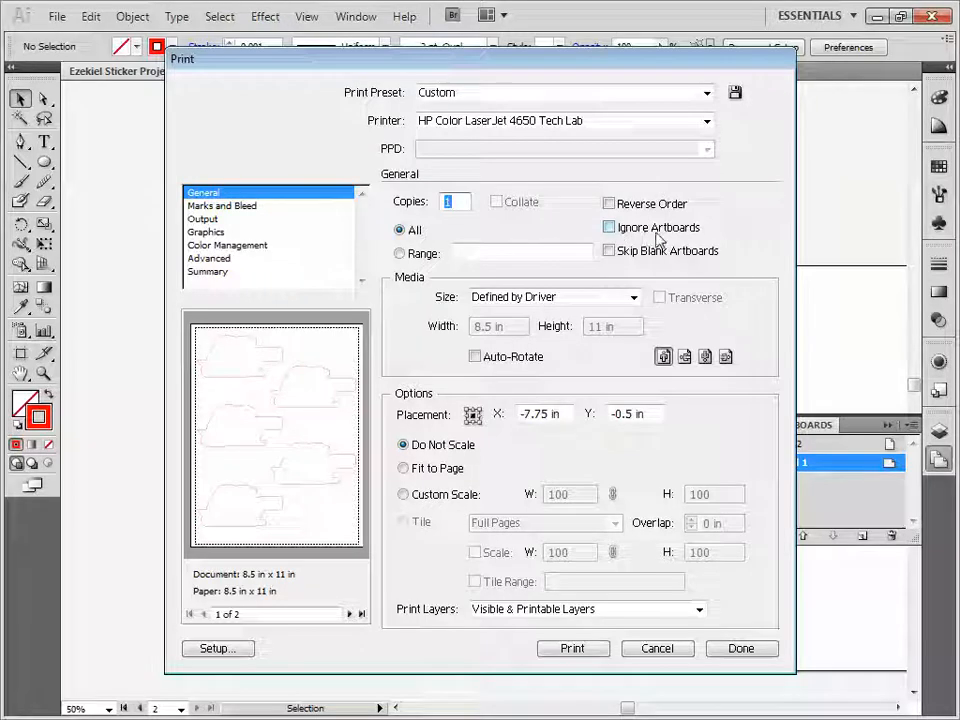
click(609, 228)
click(609, 228)
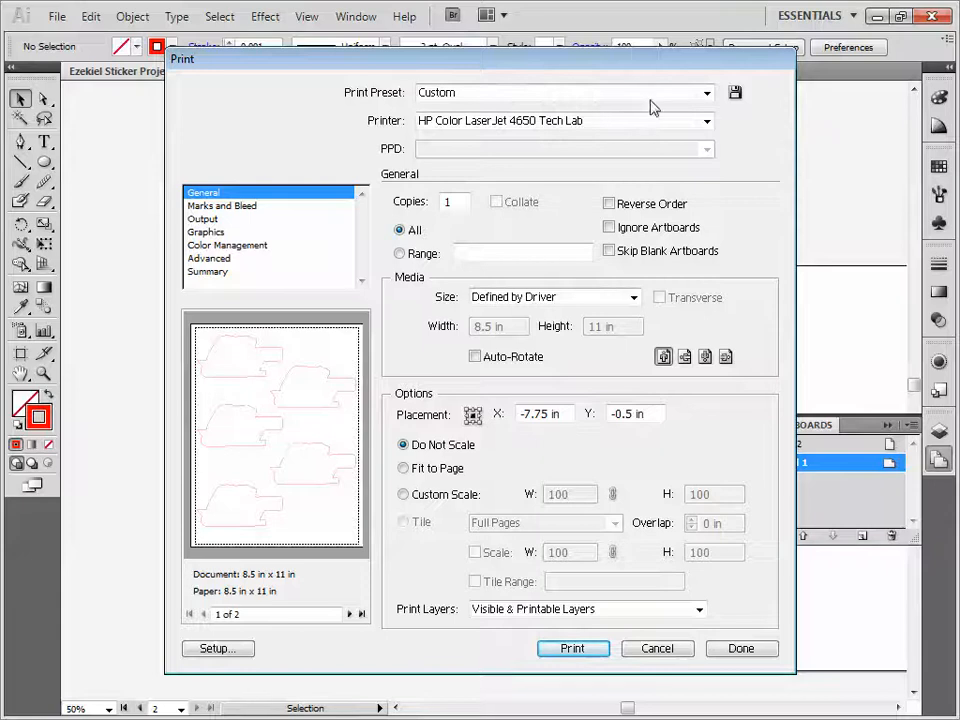
drag(604, 62, 959, 200)
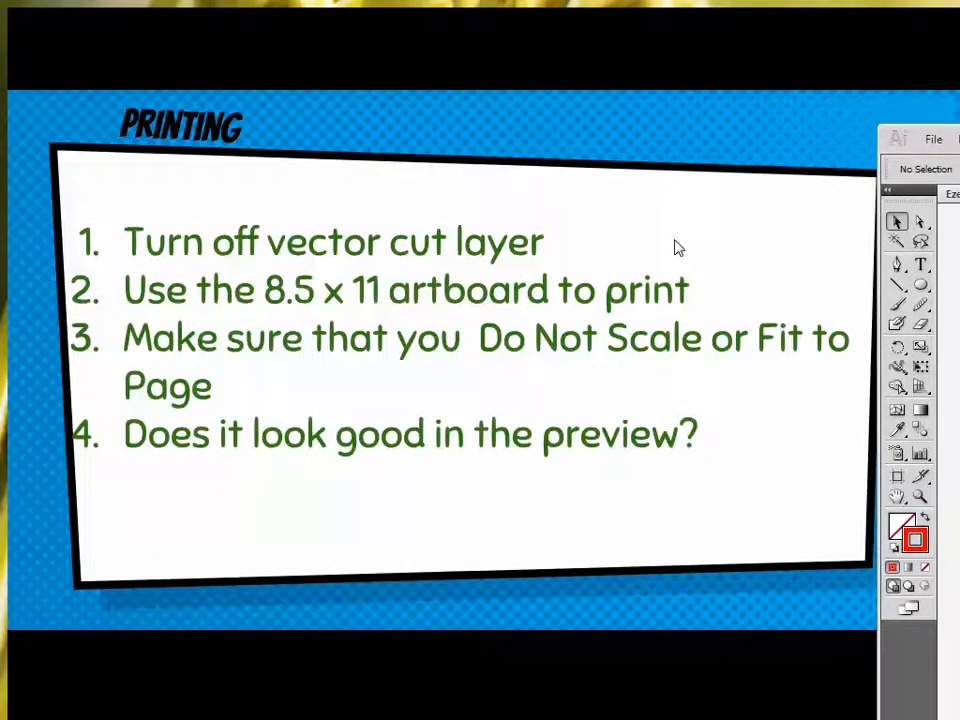
click(553, 208)
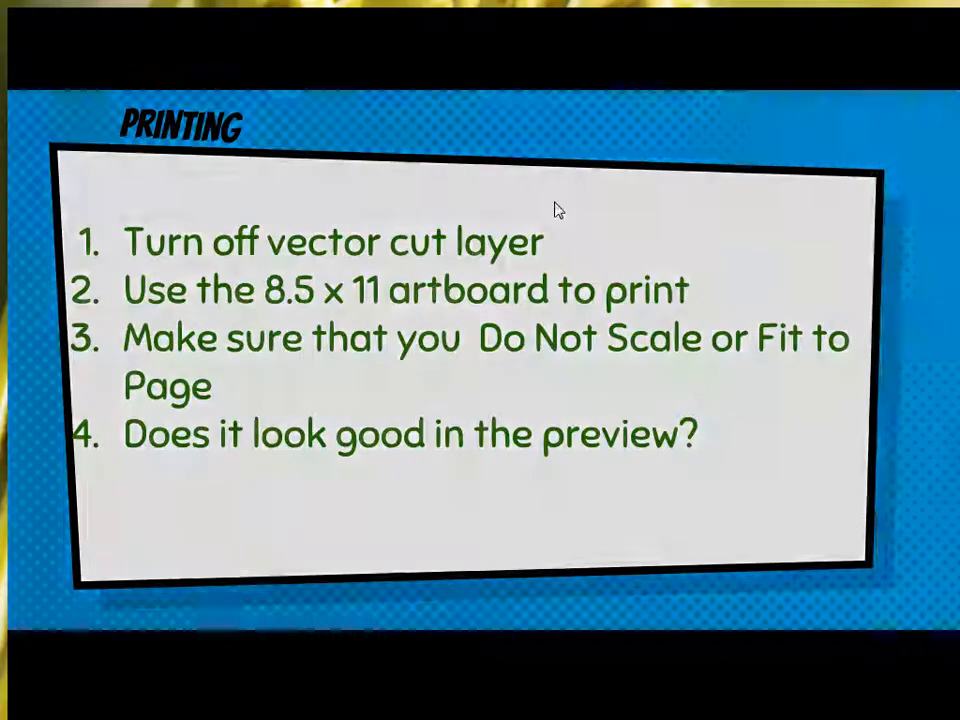